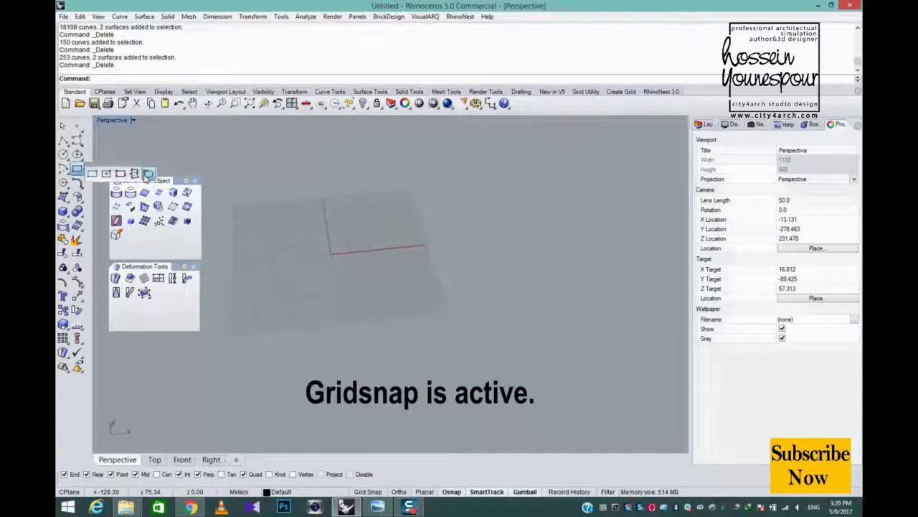
Draw a vertical rectangle about 10 m wide and 34 m high, with its base along the X axis ending at the origin.
left_click(148, 174)
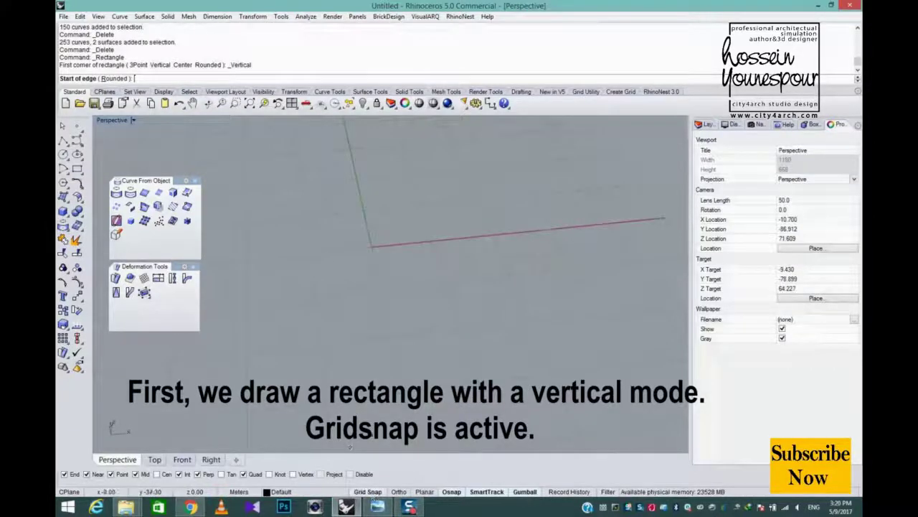
right_click_drag(327, 236, 479, 382, "shift")
left_click(326, 270)
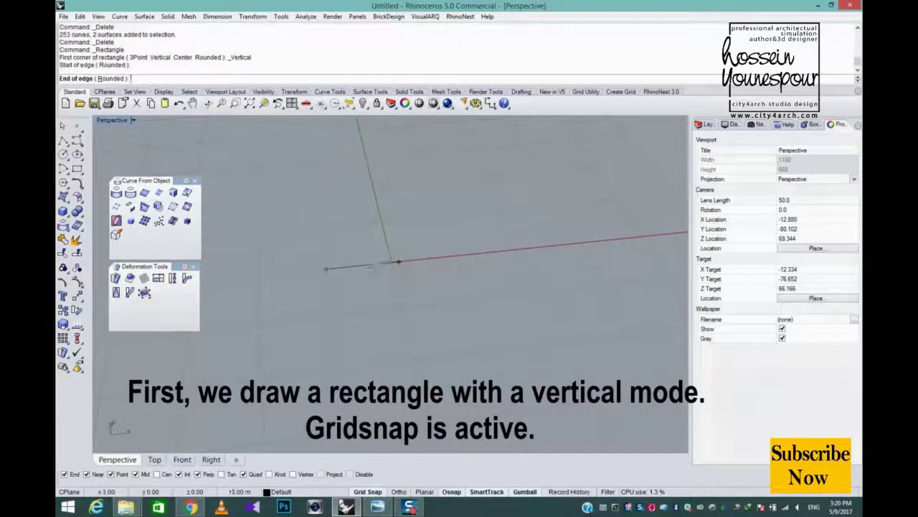
left_click(391, 262)
scroll(383, 260, "down", 5)
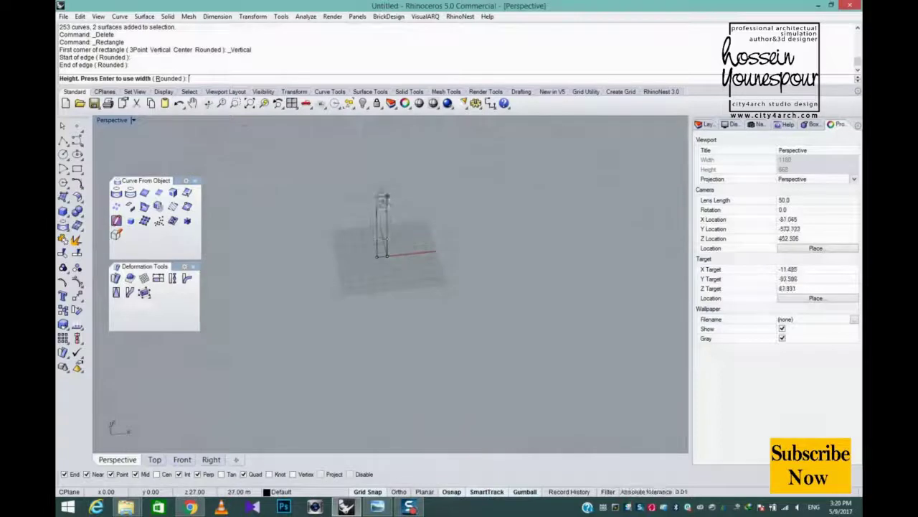
left_click(386, 228)
scroll(373, 246, "up", 8)
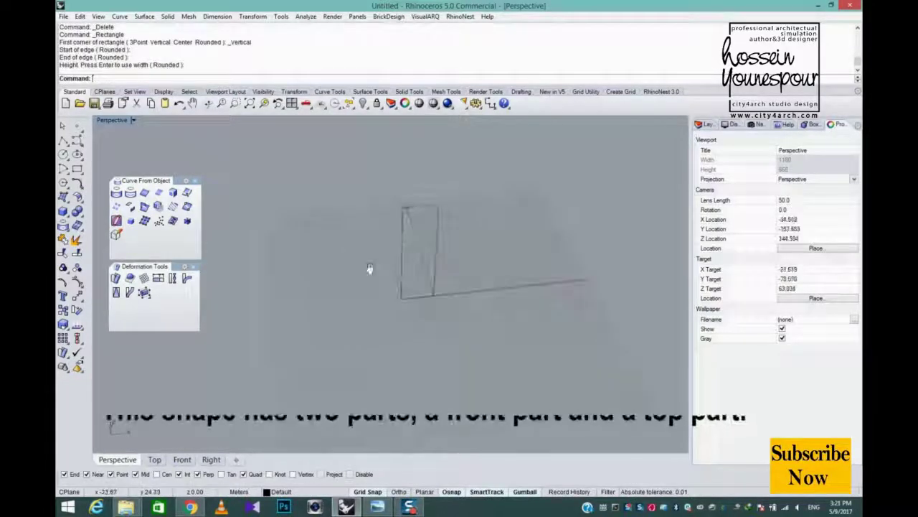
Inspect the rectangle in the perspective view and examine the tower reference photo in Windows Photo Viewer.
right_click_drag(371, 268, 480, 299)
scroll(480, 300, "down", 3)
right_click_drag(374, 345, 490, 312, "shift")
scroll(485, 298, "up", 2)
left_click(471, 228)
middle_click(422, 223)
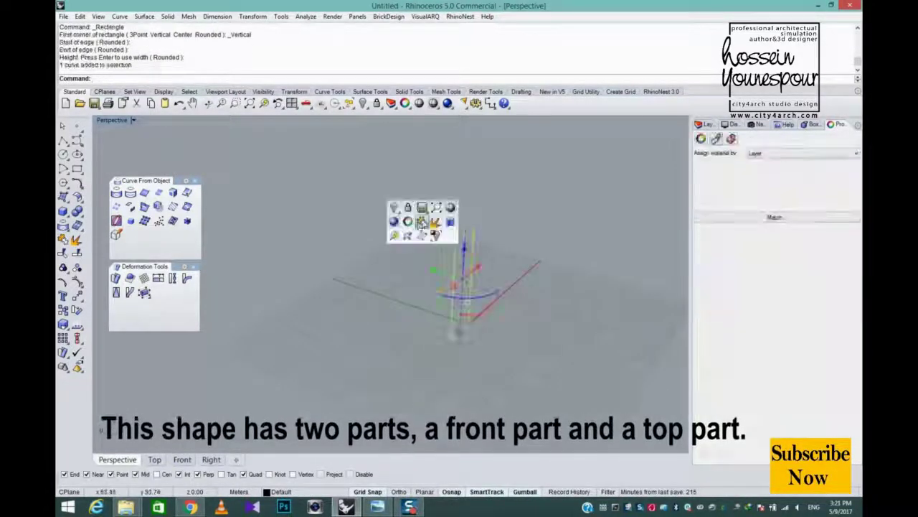
left_click(393, 236)
left_click(379, 507)
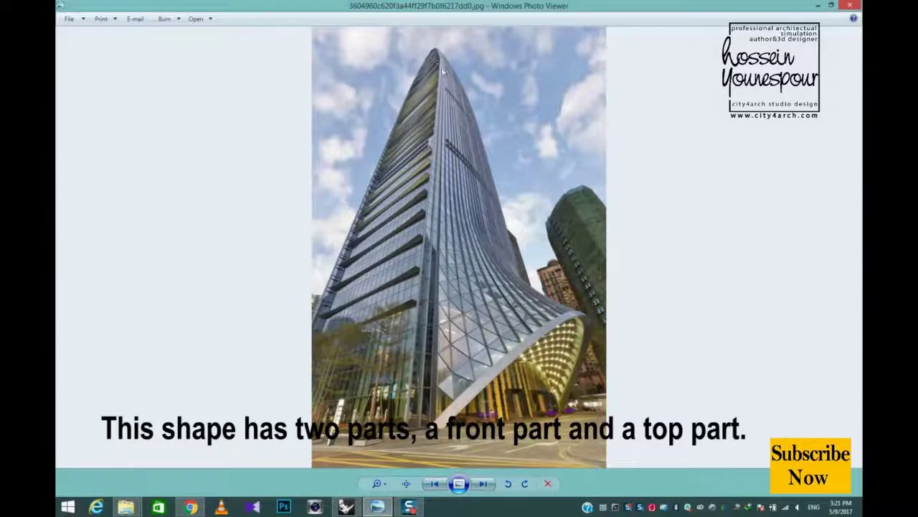
left_click(818, 6)
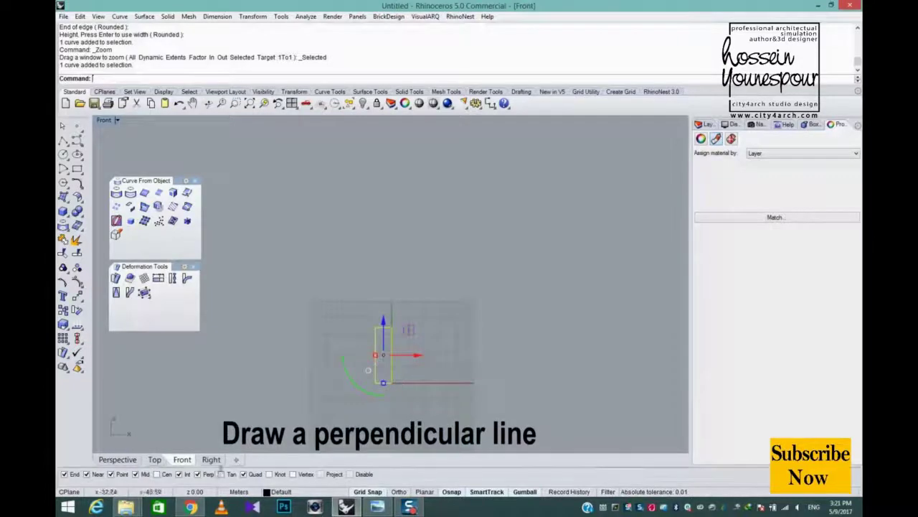
In the Right view, draw a horizontal line about 5 m long from the rectangle's top endpoint, perpendicular to its plane.
left_click(211, 459)
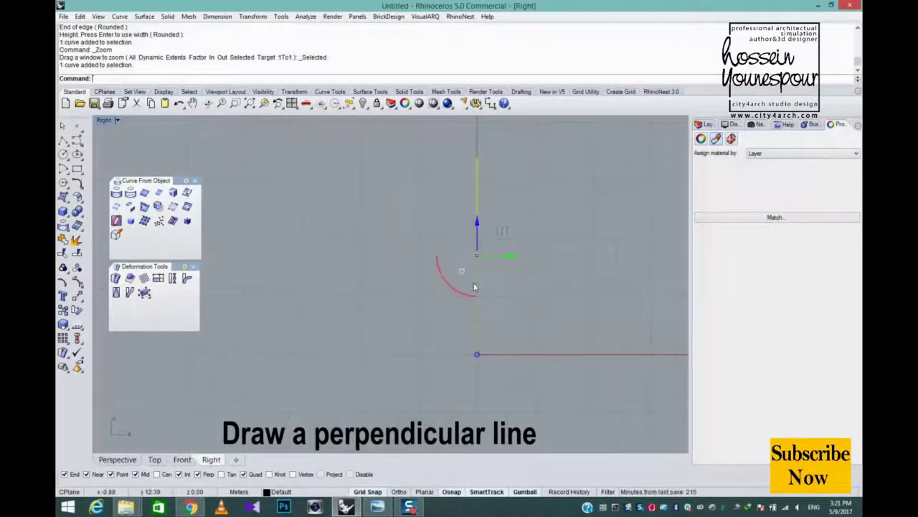
left_click(344, 188)
left_click(63, 141)
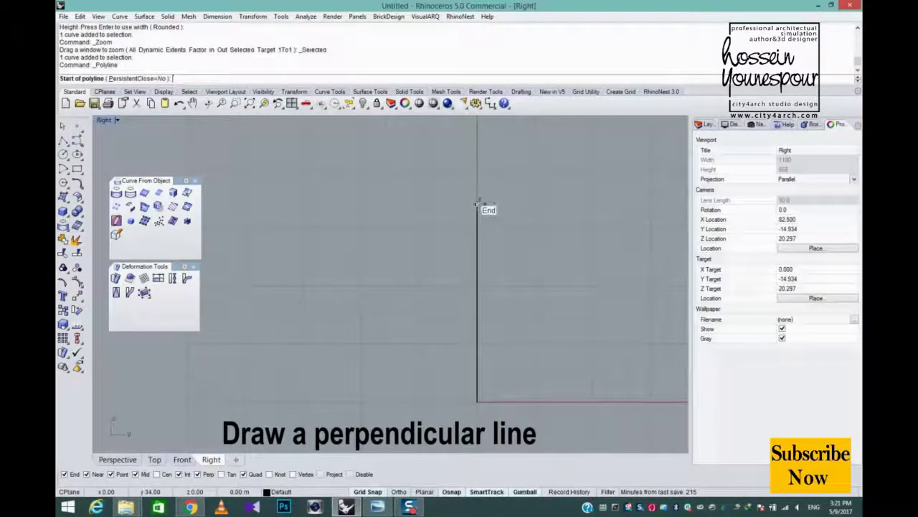
left_click(475, 205)
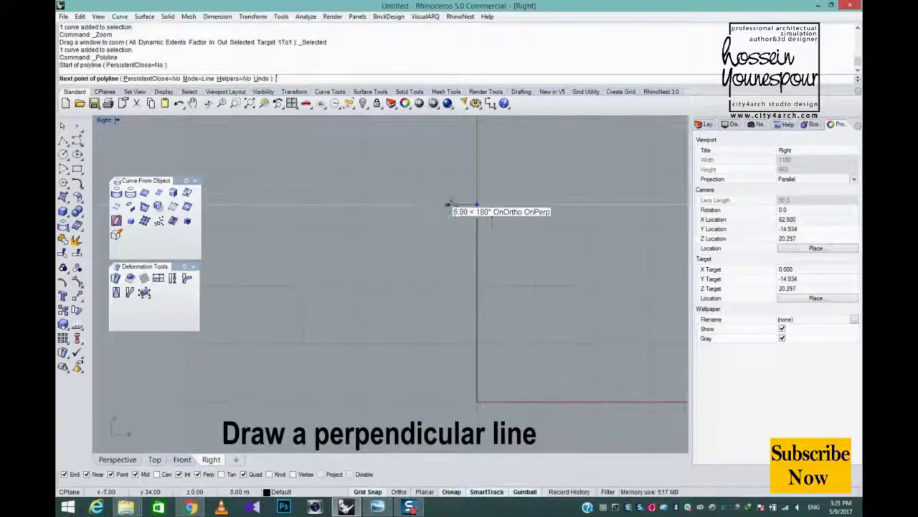
left_click(448, 205)
key("Return")
Explode the rectangle into separate segments and delete its top and bottom lines.
left_click(117, 459)
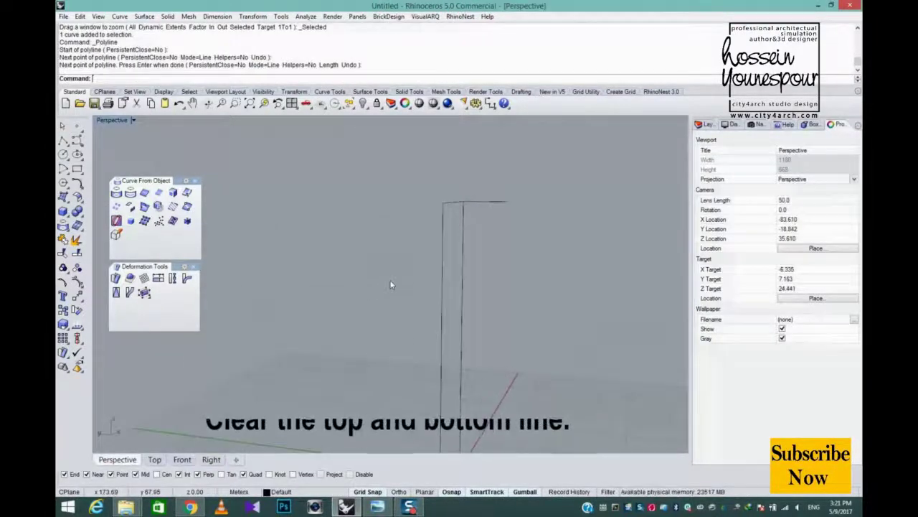
left_click(467, 207)
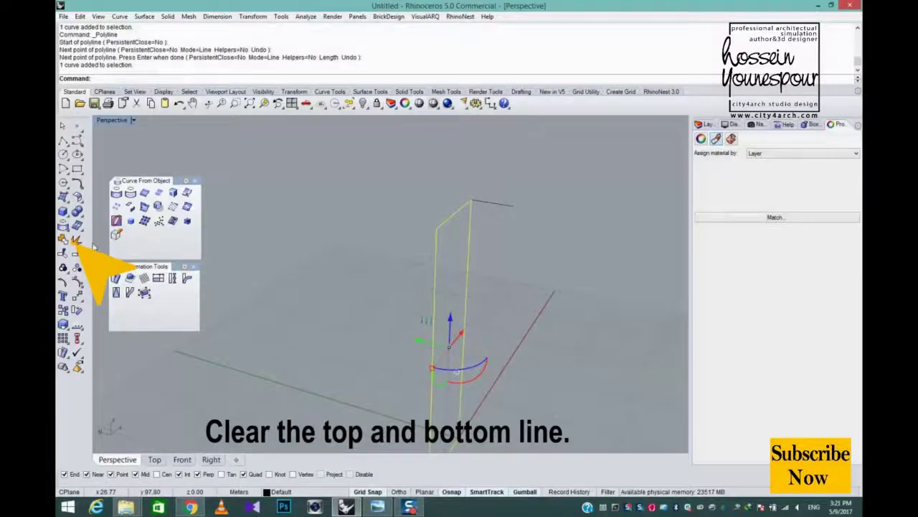
left_click(77, 239)
scroll(487, 222, "up", 3)
left_click(454, 214)
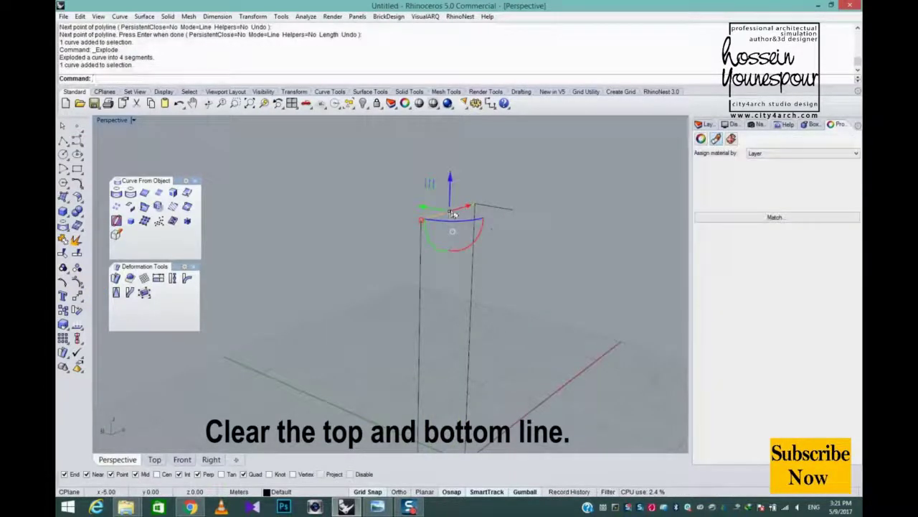
key("Delete")
scroll(454, 214, "down", 3)
left_click(484, 303)
key("Delete")
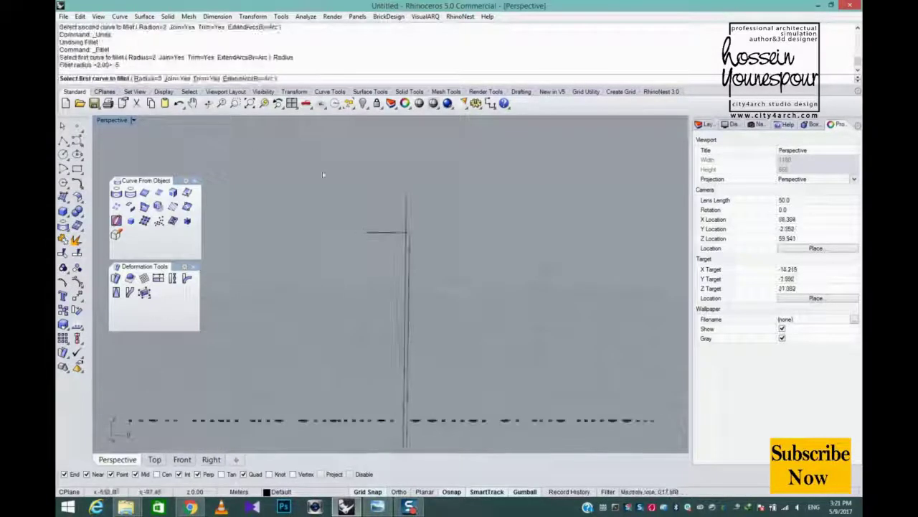
Try to fillet the perpendicular top line and the adjoining vertical line with a radius of 5.
left_click(388, 233)
left_click(410, 248)
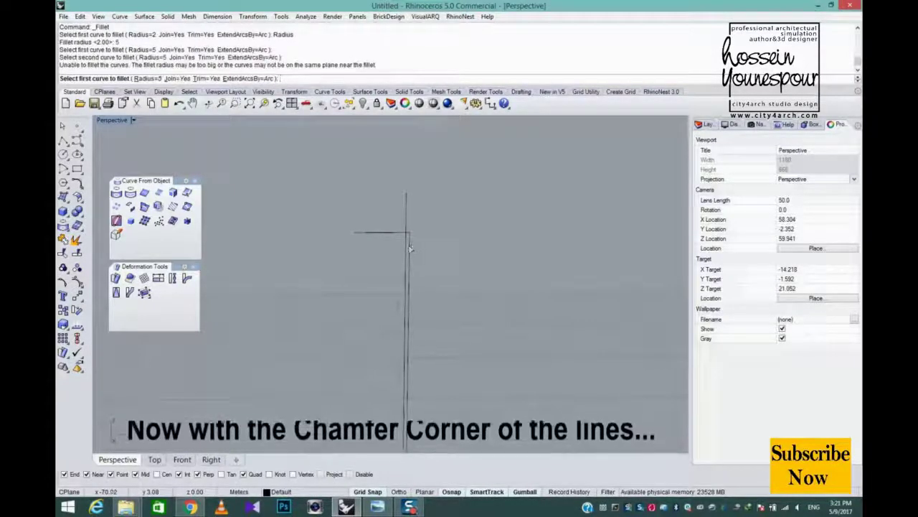
right_click(409, 248)
Fillet the perpendicular top line and the adjoining vertical line with a radius of 4.
right_click(410, 248)
left_click(153, 77)
type("4")
key("Return")
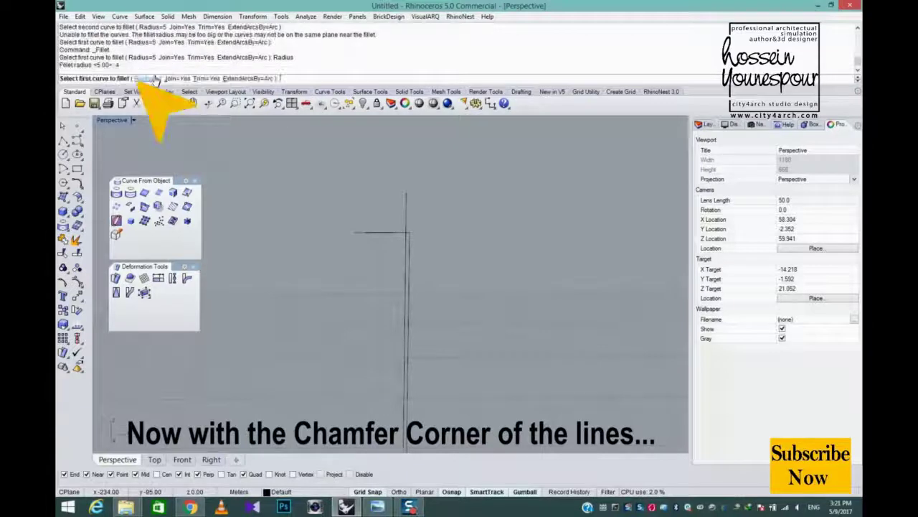
left_click(381, 233)
left_click(410, 253)
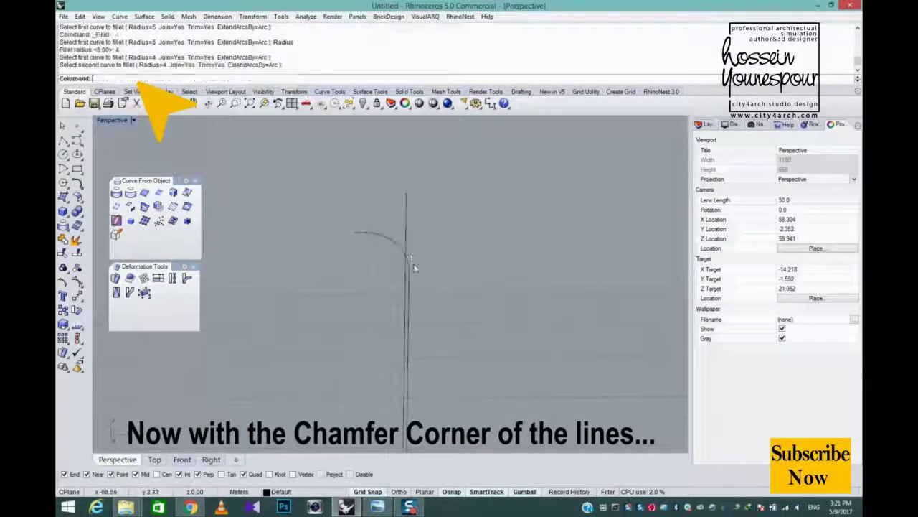
Mirror a copy of the filleted curve across a vertical plane starting at the arc's quadrant point.
right_click_drag(412, 266, 378, 194)
left_click(369, 237)
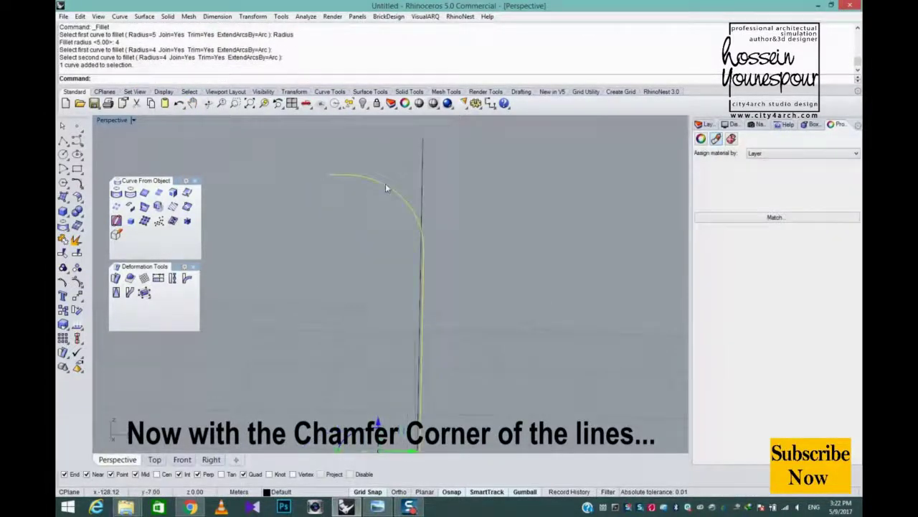
type("Mirror")
key("Return")
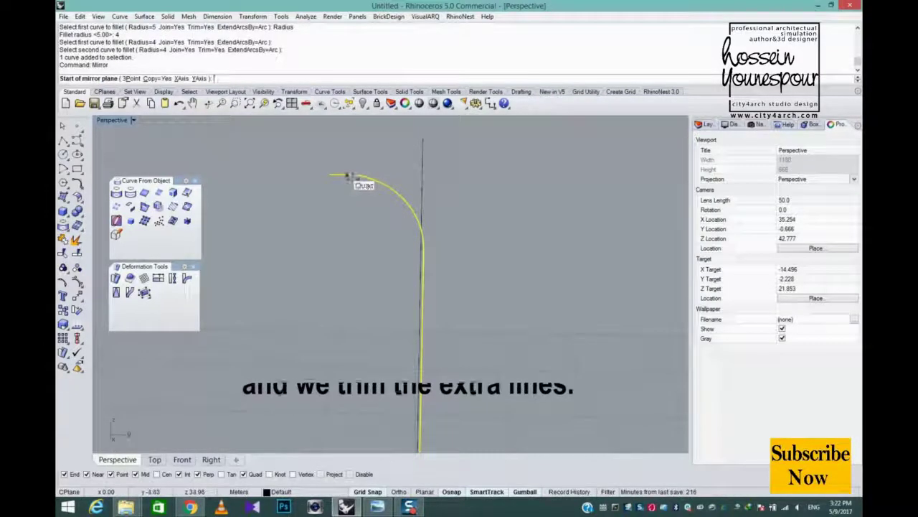
left_click(348, 175)
right_click_drag(348, 178, 342, 289)
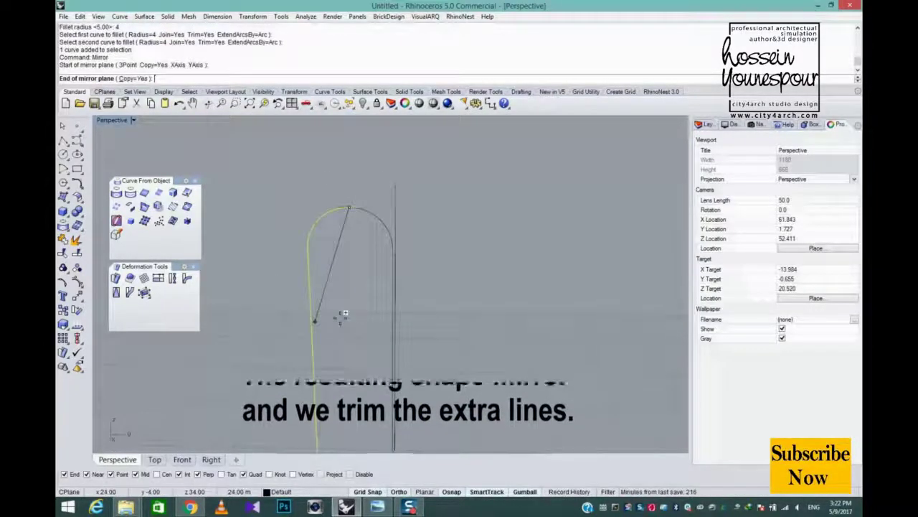
left_click(349, 263)
Trim the two overlapping line ends at the top of the arch, using both curves as cutting objects.
right_click_drag(359, 334, 361, 225)
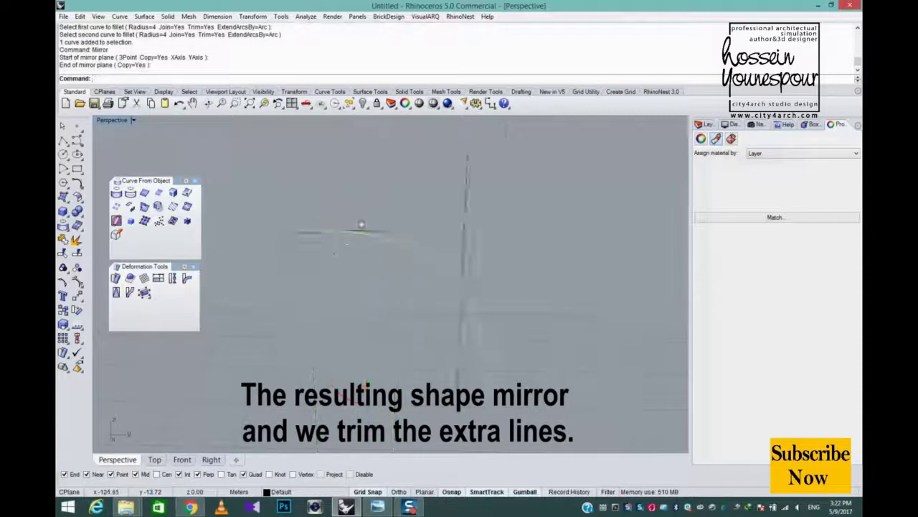
key("Escape")
type("tr")
key("Return")
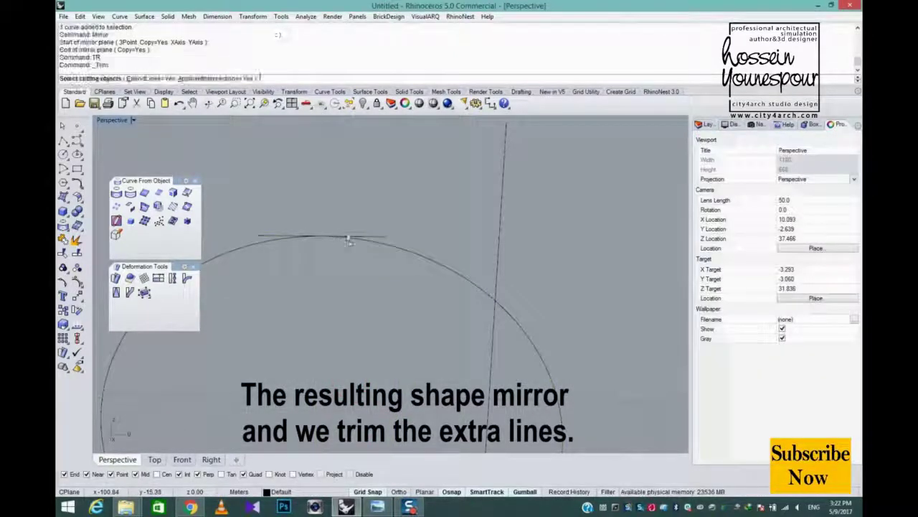
left_click(349, 239)
left_click(281, 240)
key("Return")
left_click(374, 237)
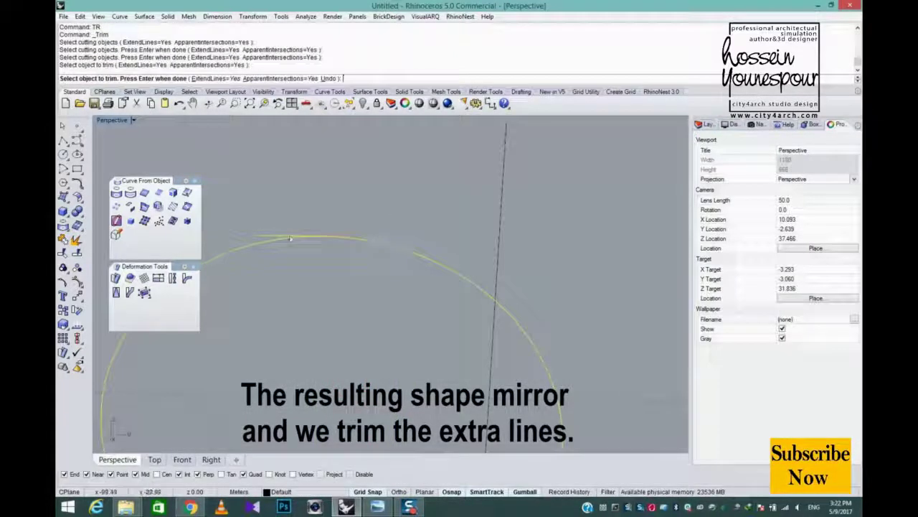
left_click(293, 236)
key("Return")
Draw a 10 m line from the arch curve's arc-to-vertical junction at 30 m height, perpendicular to the opposite vertical line.
scroll(363, 308, "down", 7)
right_click_drag(368, 313, 357, 207, "shift")
left_click(419, 244)
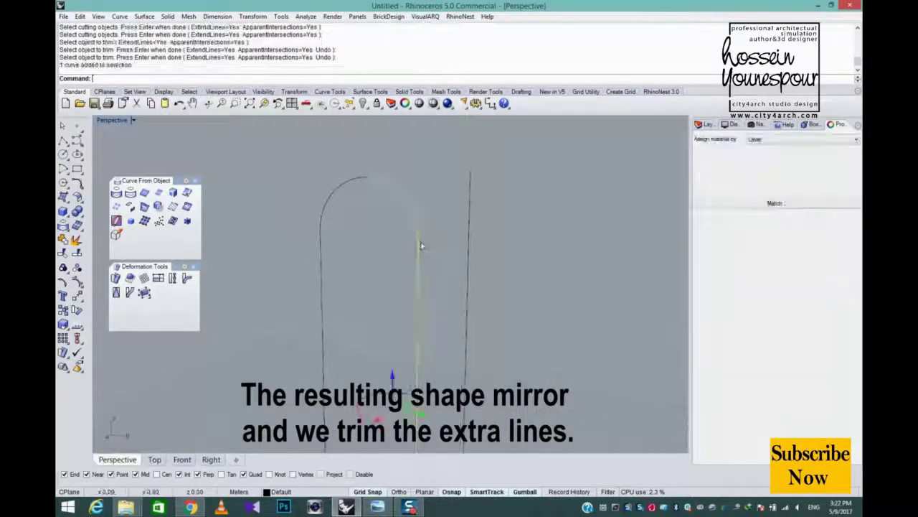
left_click(63, 140)
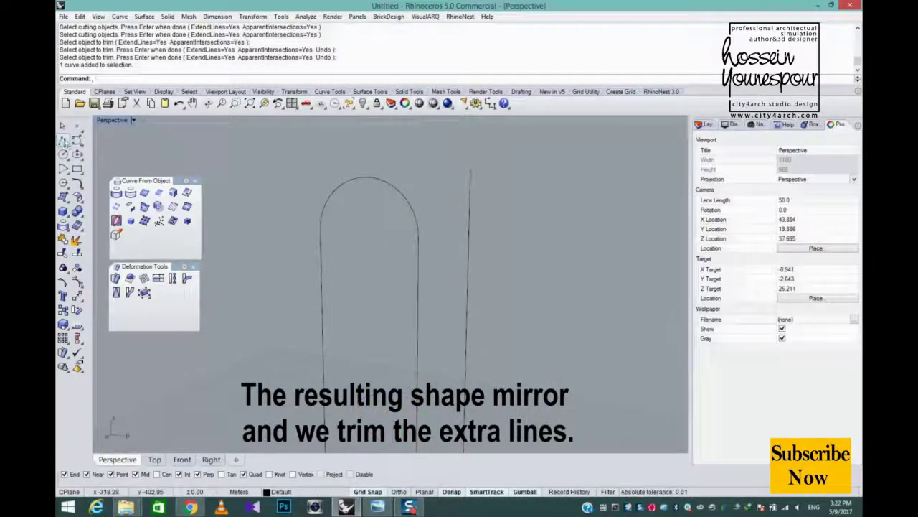
left_click(417, 237)
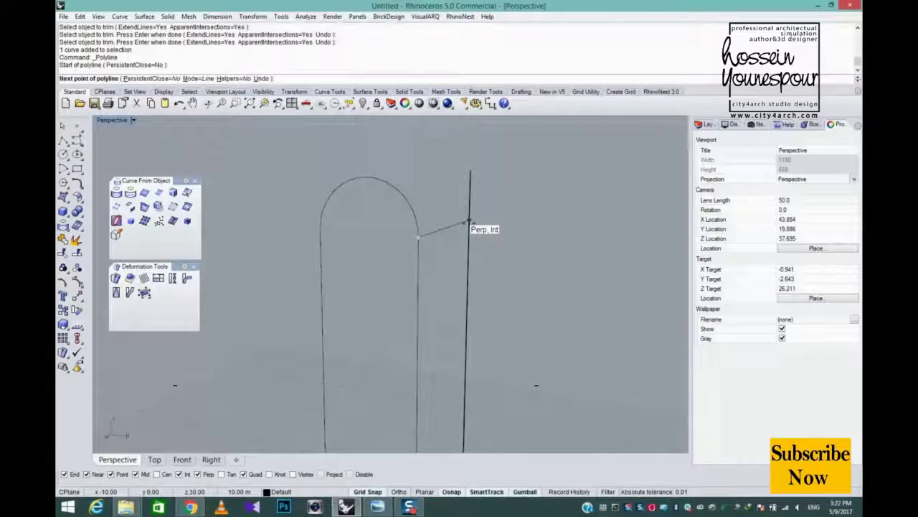
left_click(470, 222)
key("Return")
Split the arch's filleted half at the connecting line, separating the arc from the vertical line.
right_click_drag(471, 230, 415, 203)
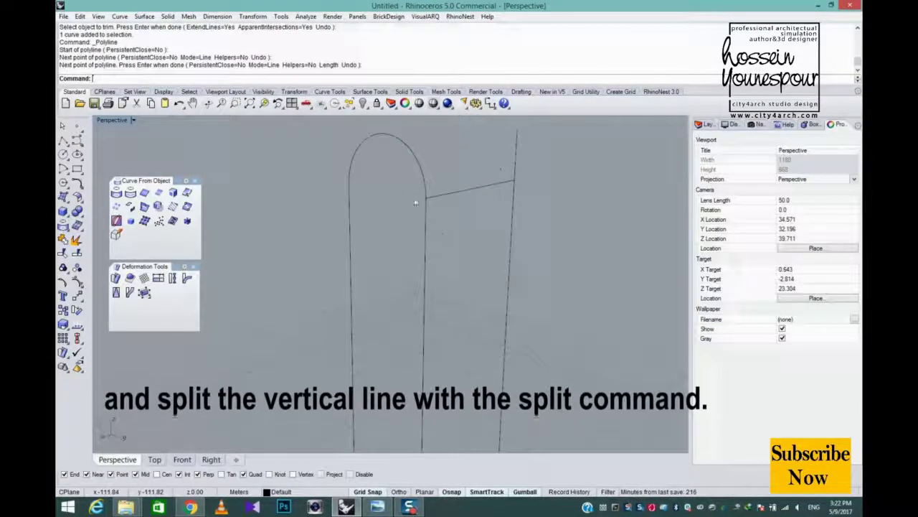
left_click(426, 204)
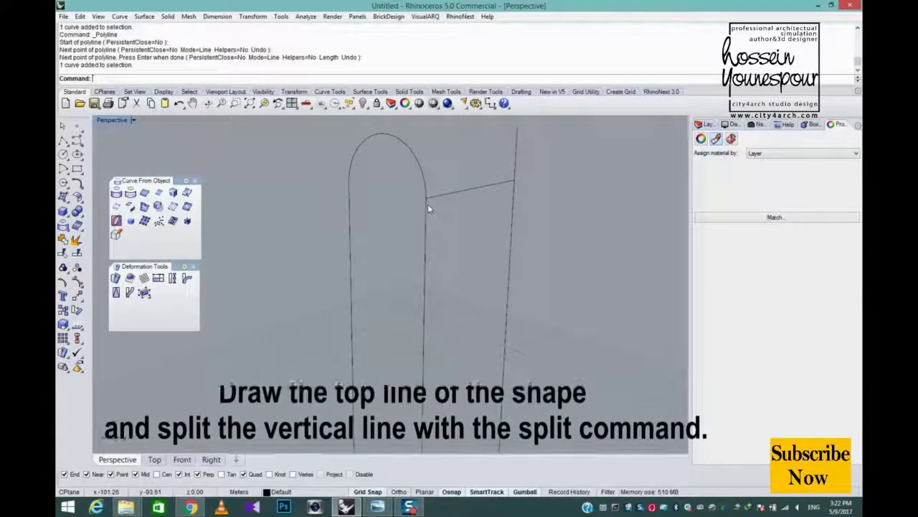
left_click(426, 205)
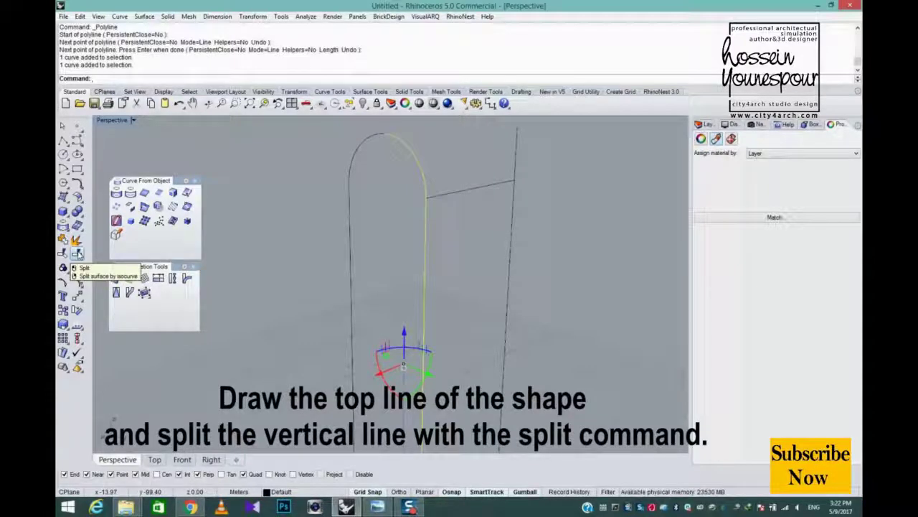
left_click(77, 254)
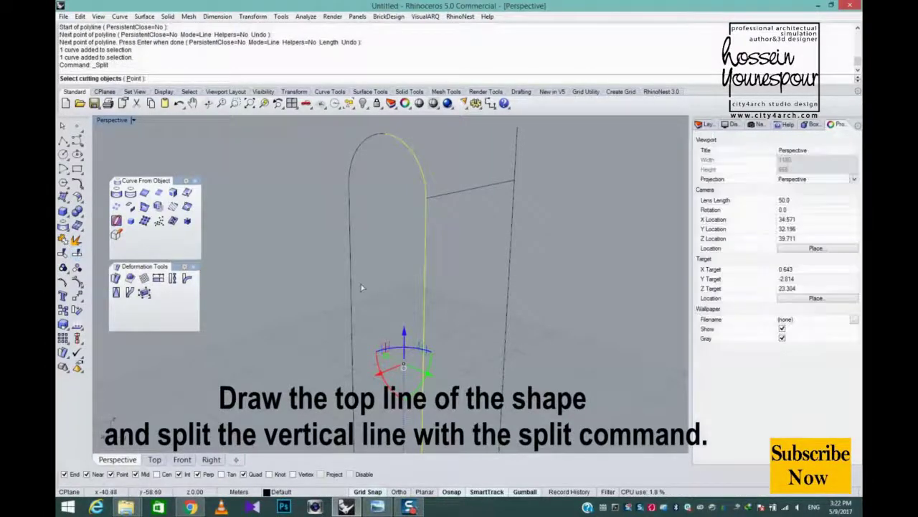
left_click(443, 199)
key("Return")
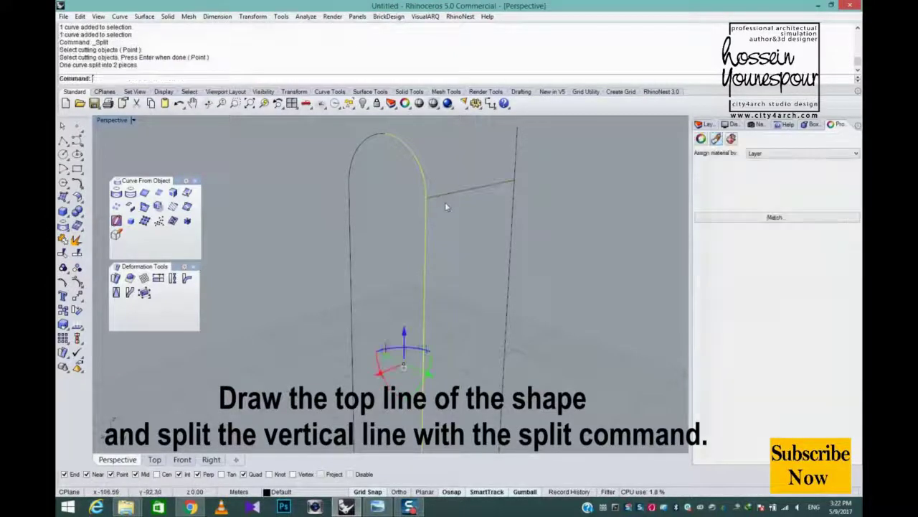
left_click(423, 208)
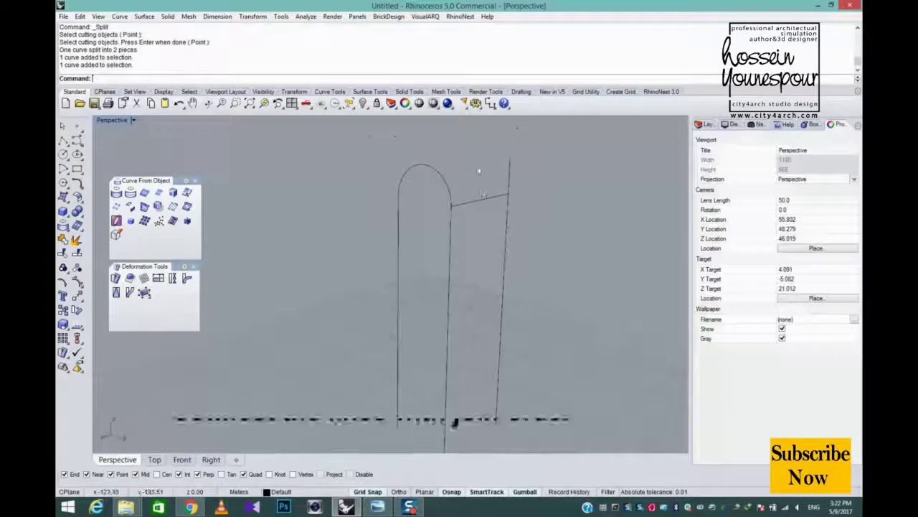
Join the arch's arc and line pieces into one open curve, leaving out the connecting line and the opposite vertical line.
left_click(480, 199)
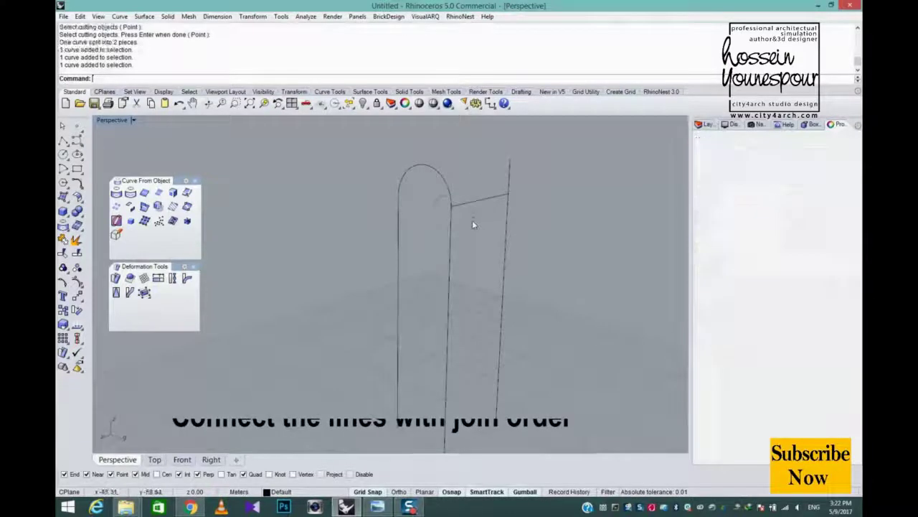
scroll(473, 221, "down", 5)
right_click_drag(474, 221, 526, 258)
left_click(476, 270)
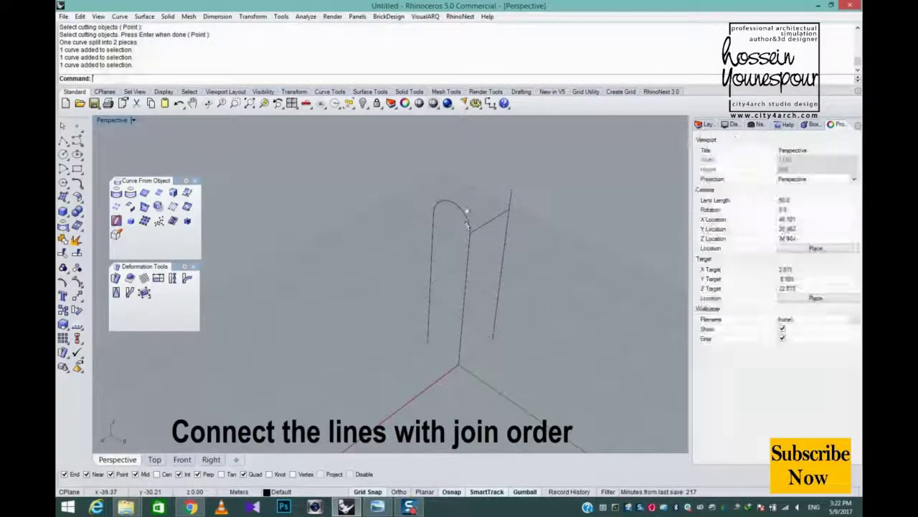
scroll(465, 211, "up", 4)
left_click(461, 214)
left_click(467, 307, "shift")
right_click_drag(494, 312, 513, 285)
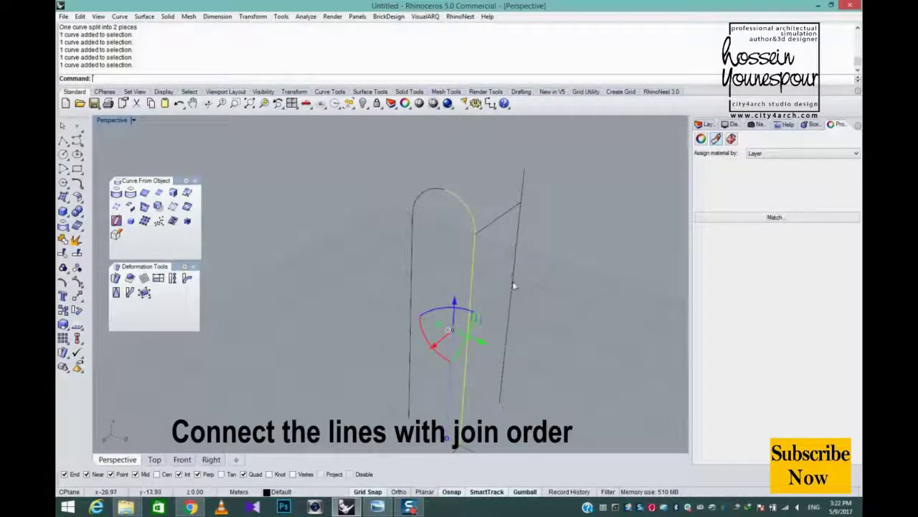
left_click(459, 199)
left_click(418, 205)
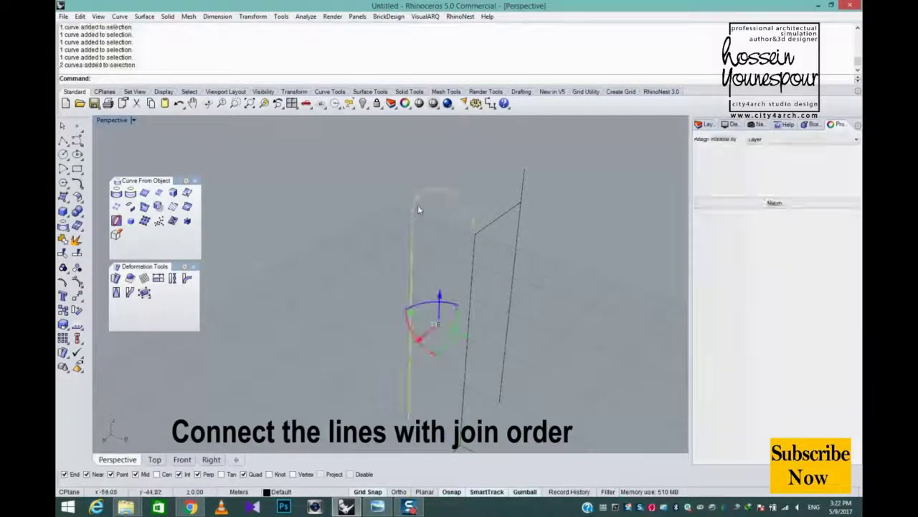
right_click_drag(459, 289, 480, 255)
left_click(474, 251, "shift")
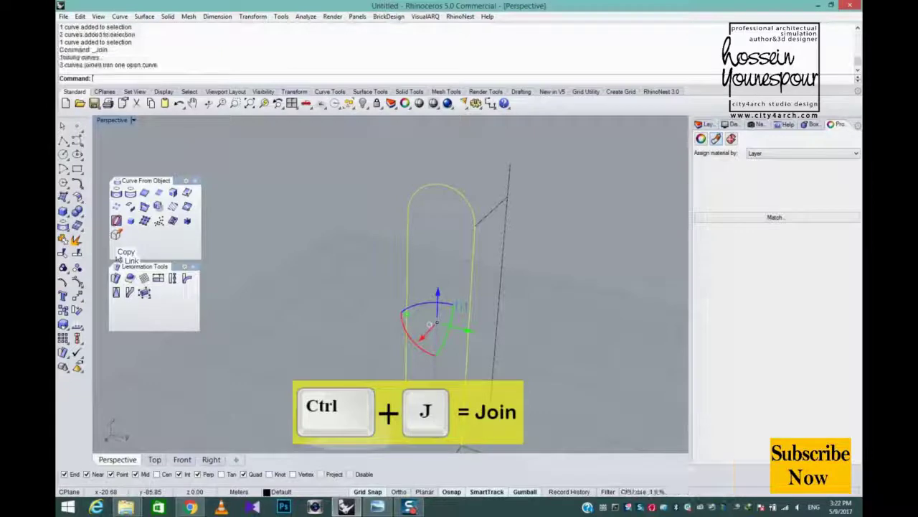
Copy the joined arch from its leg's base at the origin to the base of the opposite vertical line.
right_click_drag(331, 175, 559, 232)
left_click(528, 218)
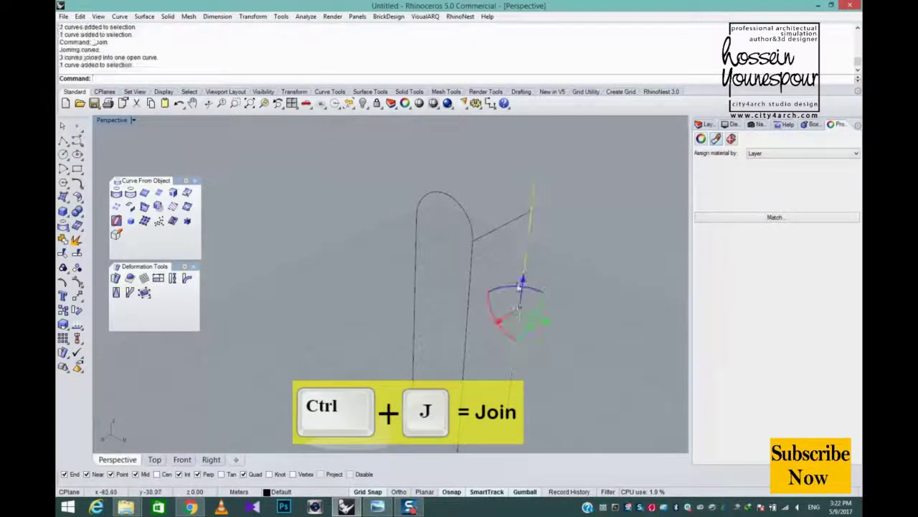
left_click(424, 213)
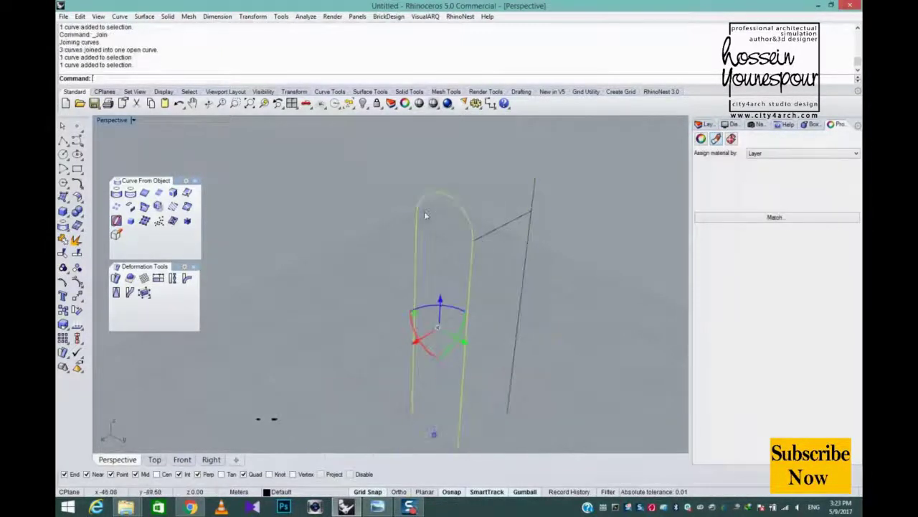
type("Copy")
key("Return")
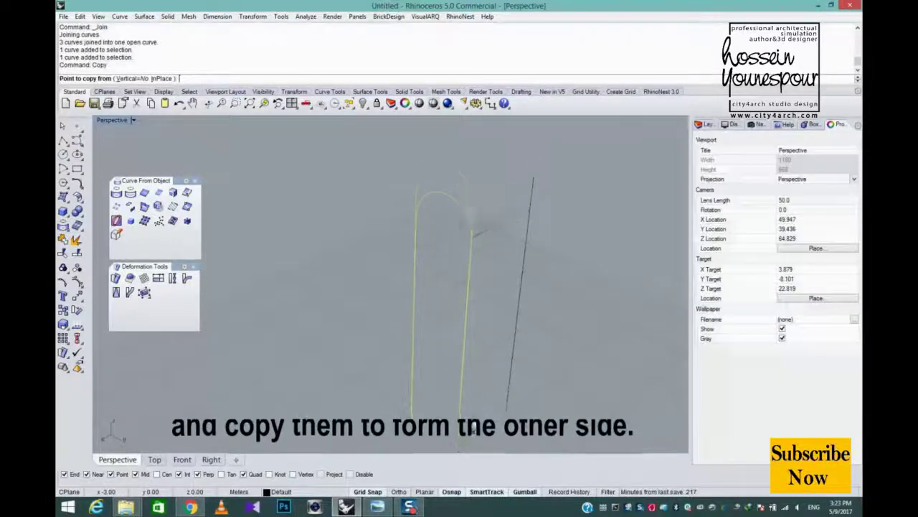
left_click(457, 422)
left_click(508, 388)
key("Return")
Delete the duplicate vertical line at the copied arch's leg, and explode both arch curves into segments.
left_click(533, 149)
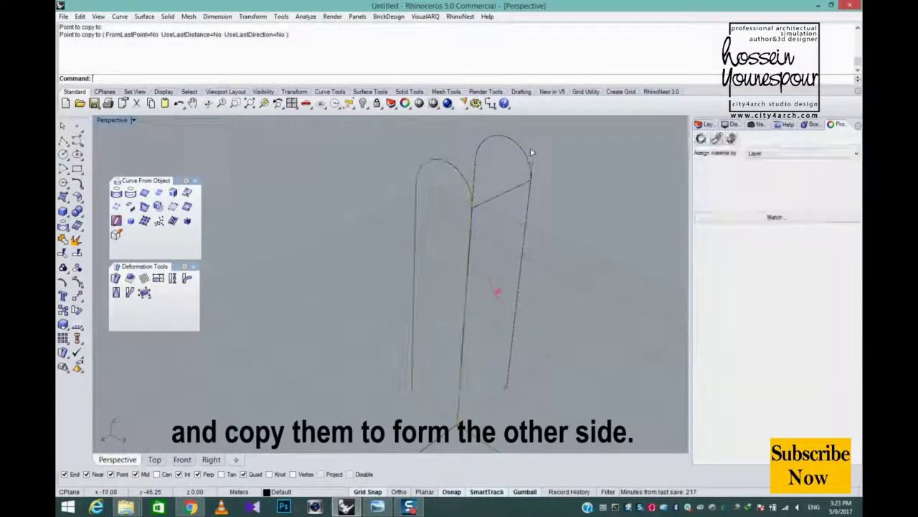
key("Delete")
right_click_drag(550, 175, 510, 269)
left_click(504, 193)
left_click(486, 218)
scroll(485, 218, "down", 3)
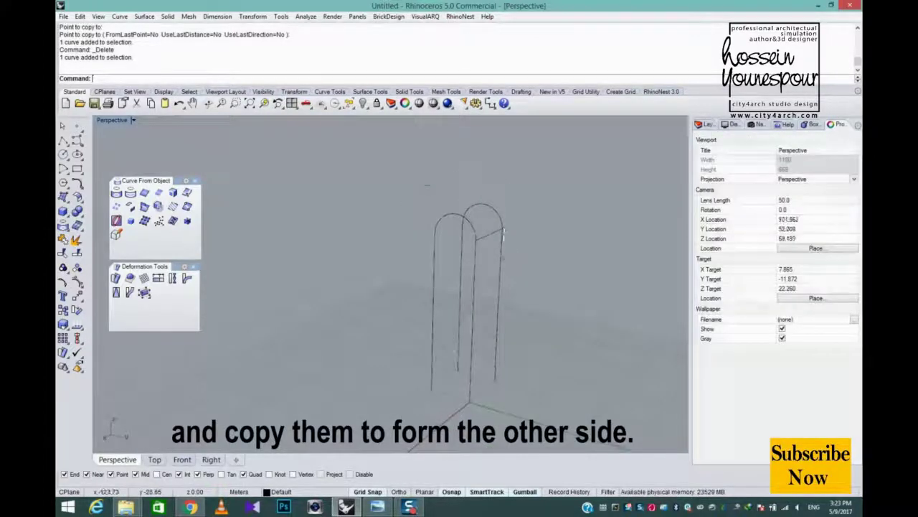
left_click(502, 221)
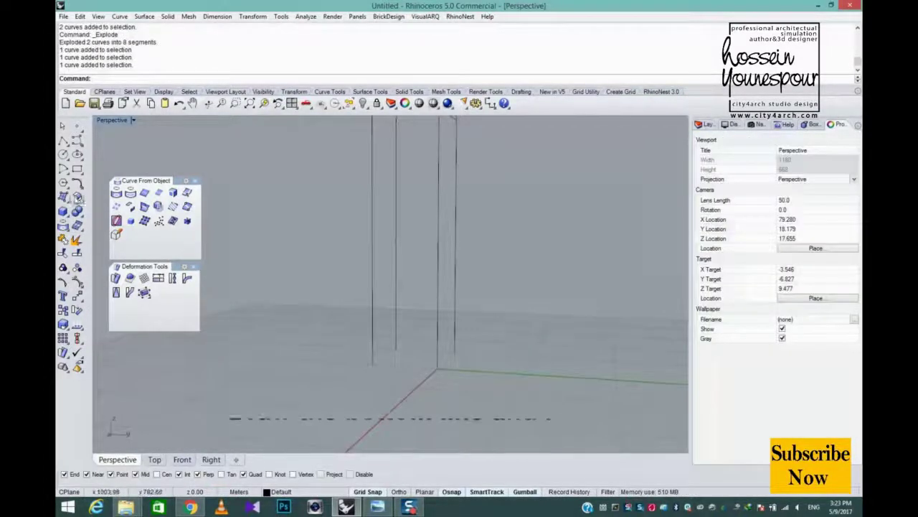
Draw a 10 m bottom line from the copied arch's leg base to the original arch's leg base.
left_click(64, 142)
left_click(455, 352)
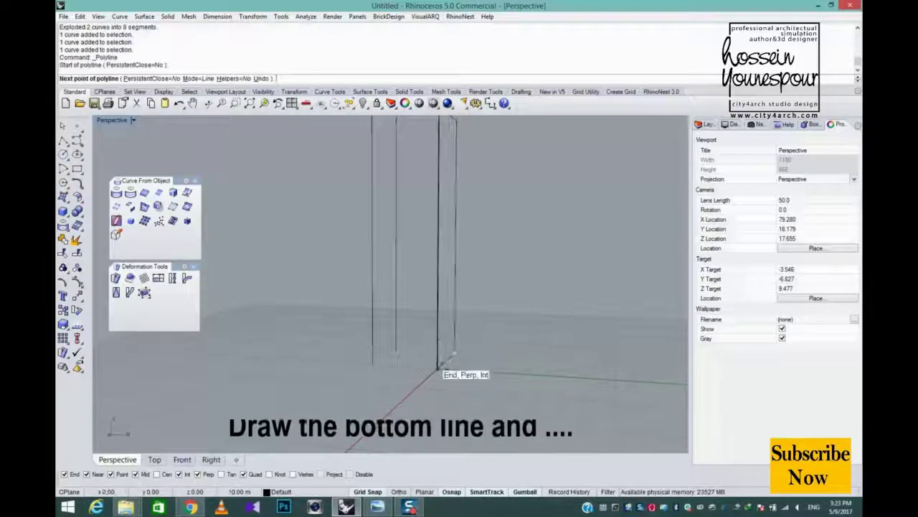
left_click(438, 368)
right_click(438, 368)
Draw a 5 m line from the bottom line's midpoint, perpendicular to it and pointing away from the arches.
right_click(442, 365)
left_click(439, 367)
scroll(467, 362, "up", 3)
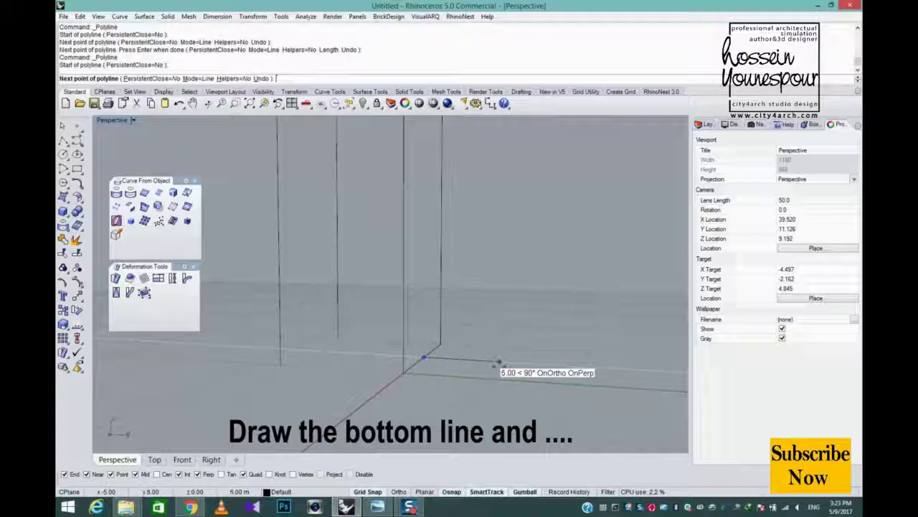
left_click(498, 363)
key("Return")
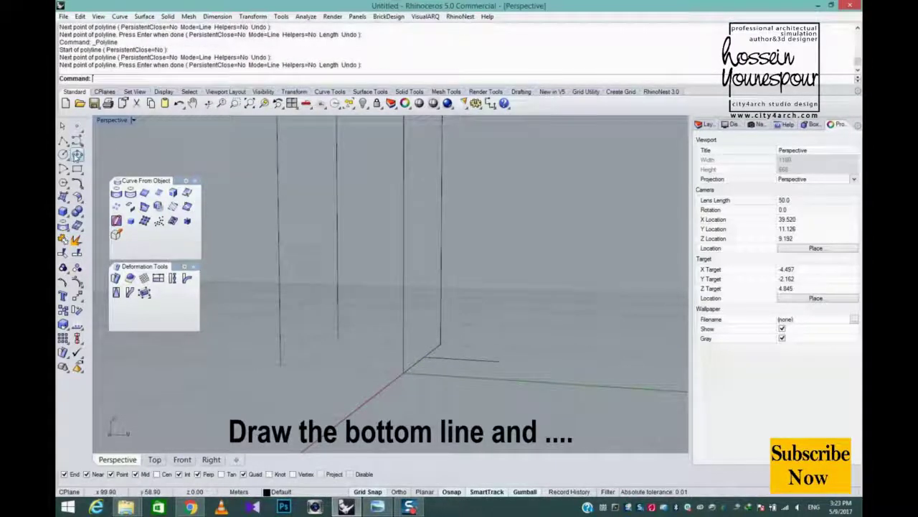
Draw a vertical line about 10 m high from the outer end of the 5 m line.
left_click(69, 144)
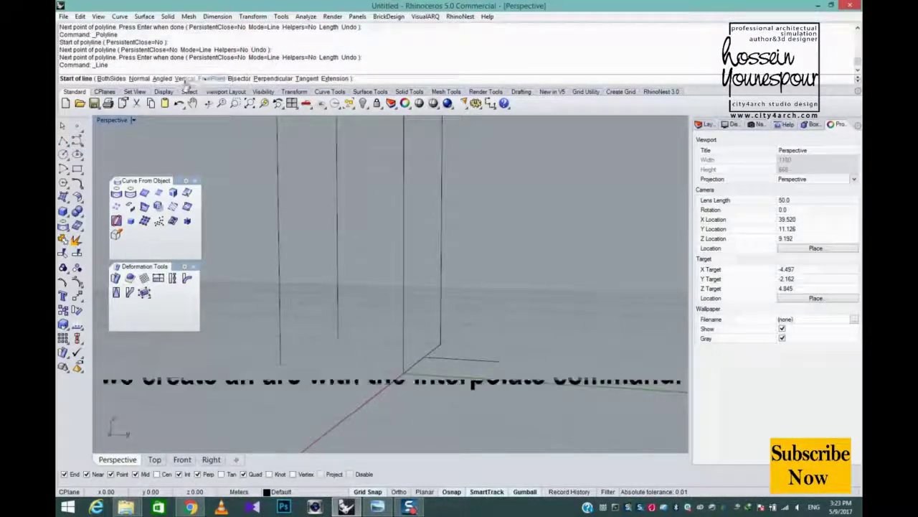
left_click(499, 361)
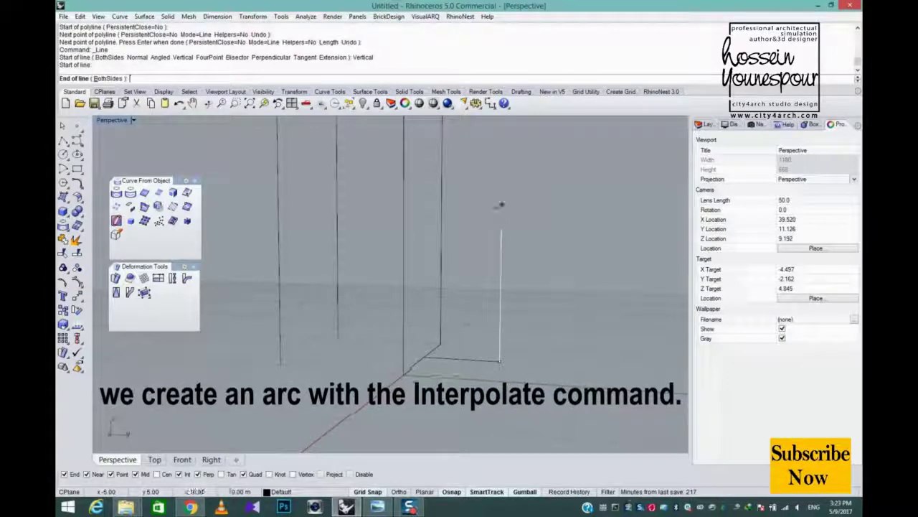
left_click(502, 205)
right_click(529, 208)
mouse_move(527, 216)
right_mouse_down()
mouse_move(509, 246)
mouse_move(510, 269)
right_mouse_up()
right_click(510, 268)
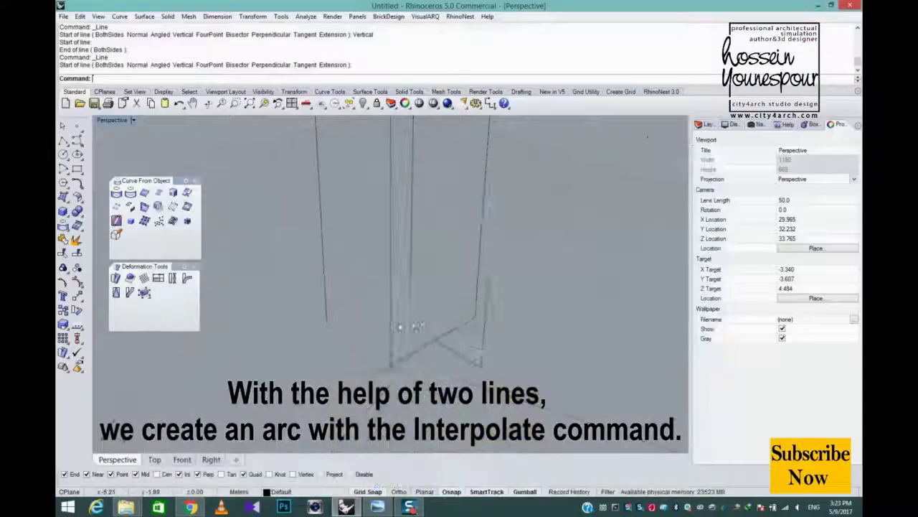
Draw an interpolated curve from the original leg's base through the short vertical line's upper end to the copied leg's base.
left_click(78, 141)
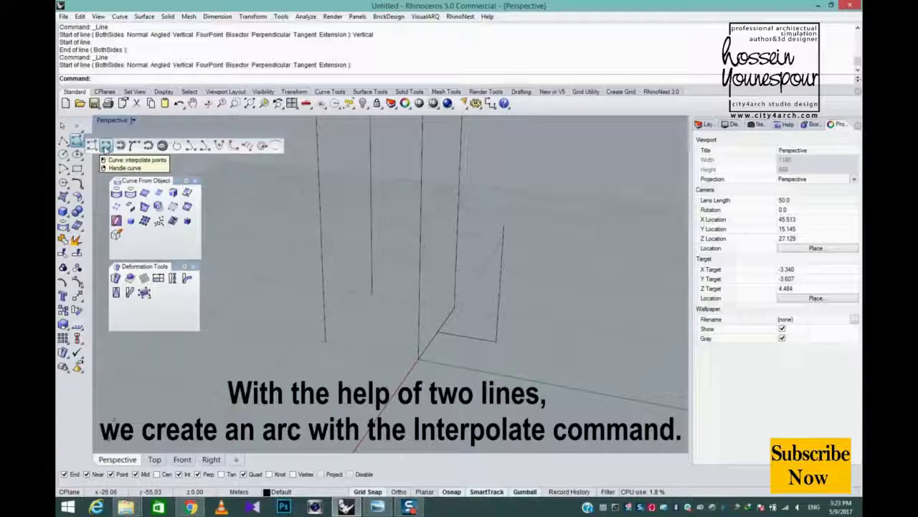
left_click(105, 146)
left_click(420, 358)
left_click(504, 224)
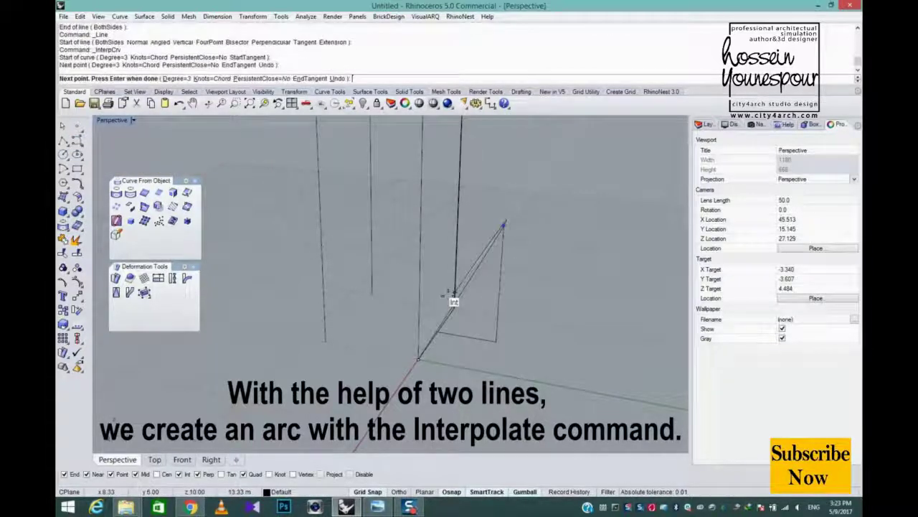
left_click(454, 310)
right_click_drag(528, 316, 431, 286)
right_click(584, 301)
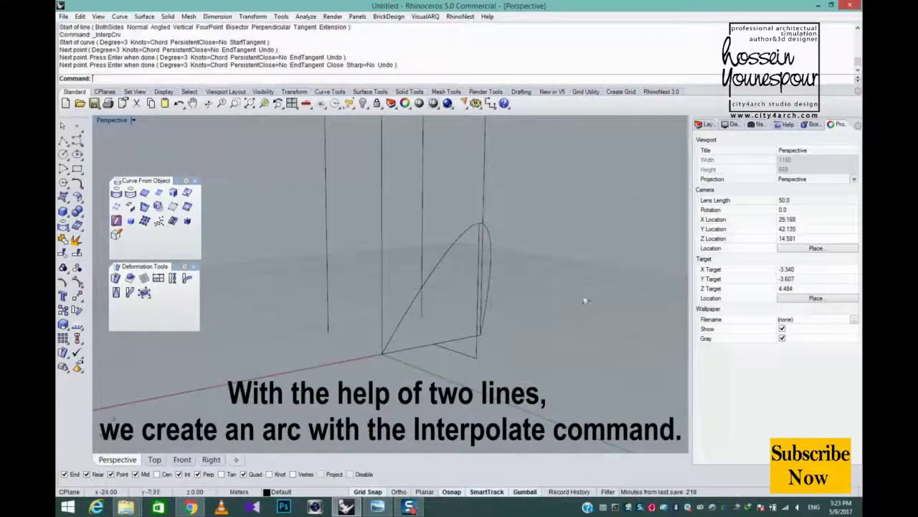
Delete the two helper lines, the short vertical one and the 5 m horizontal one.
right_click_drag(584, 302, 612, 293)
left_click(496, 297)
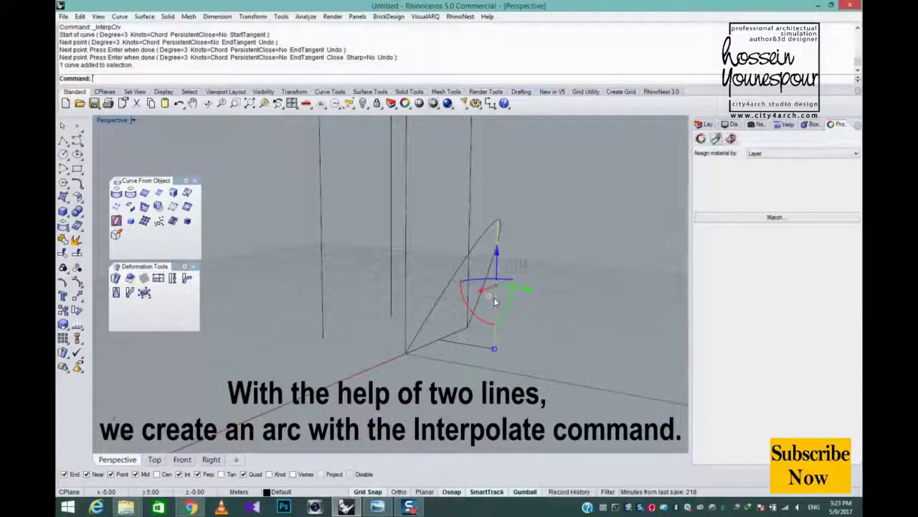
key("Delete")
left_click(487, 347)
key("Delete")
right_click_drag(510, 286, 513, 316)
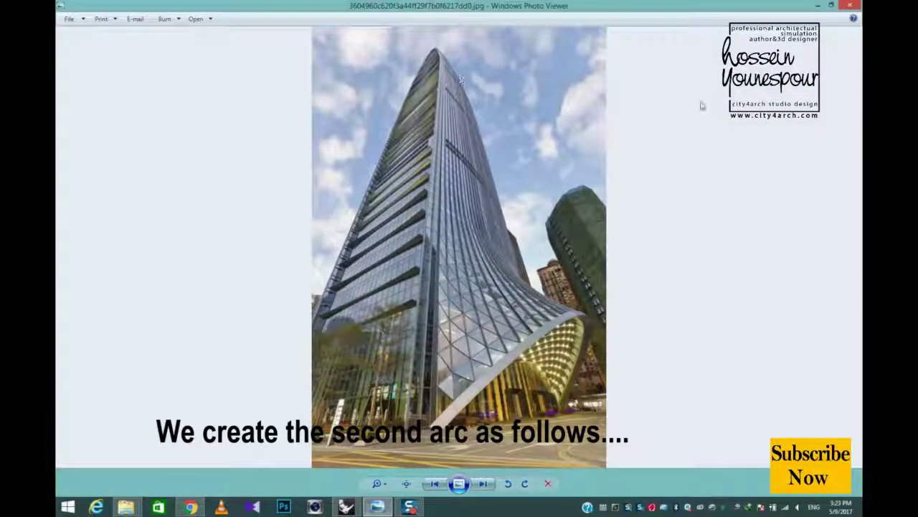
Return to Rhino from the reference photo and draw an interpolated curve from the upper connecting line's midpoint to the base arc's peak.
left_click(819, 6)
left_click_drag(571, 312, 496, 366)
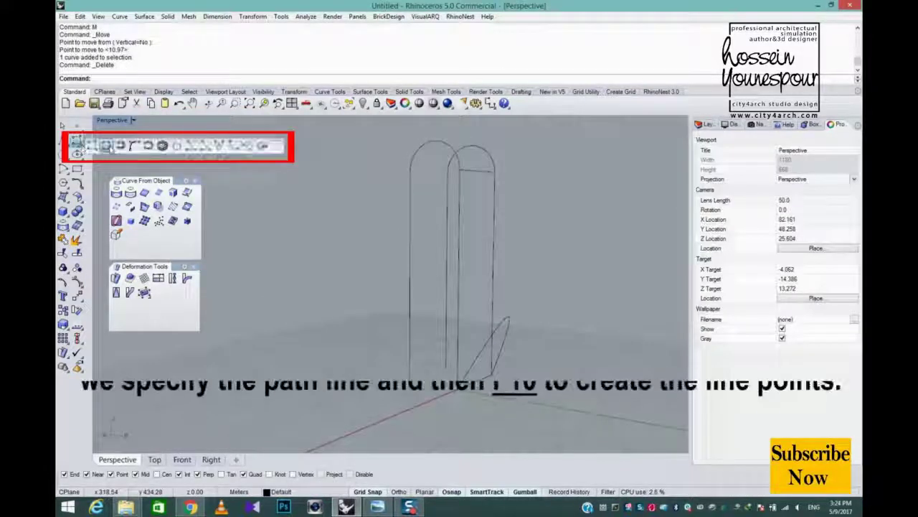
left_click(477, 170)
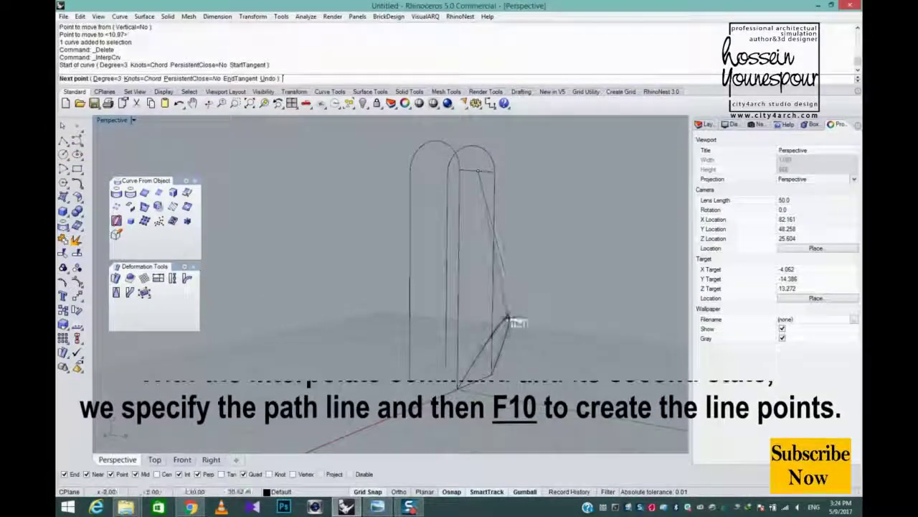
left_click(508, 315)
right_click(508, 314)
Turn on the control points of the new interpolated curve.
left_click(503, 291)
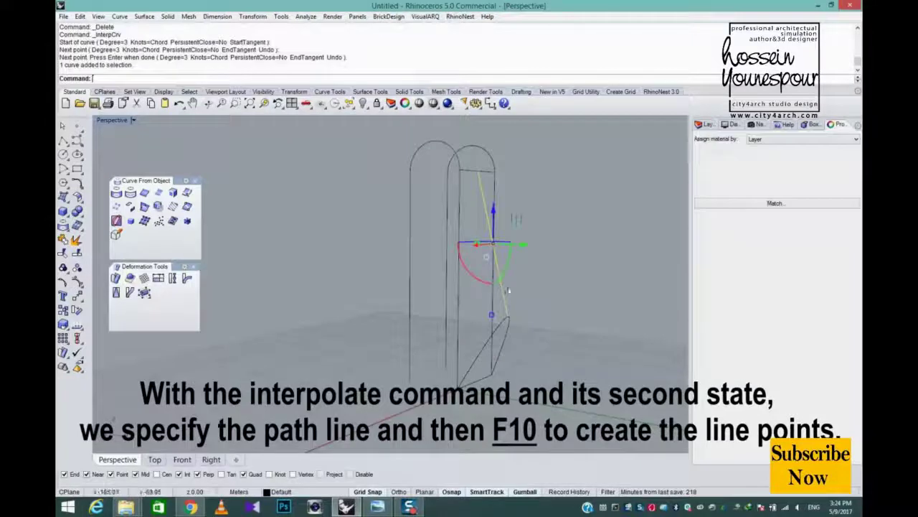
right_click_drag(533, 287, 557, 287)
key("F10")
Try moving the curve's upper interior control point about 2 m inward along Y, and undo the move.
left_click(495, 232)
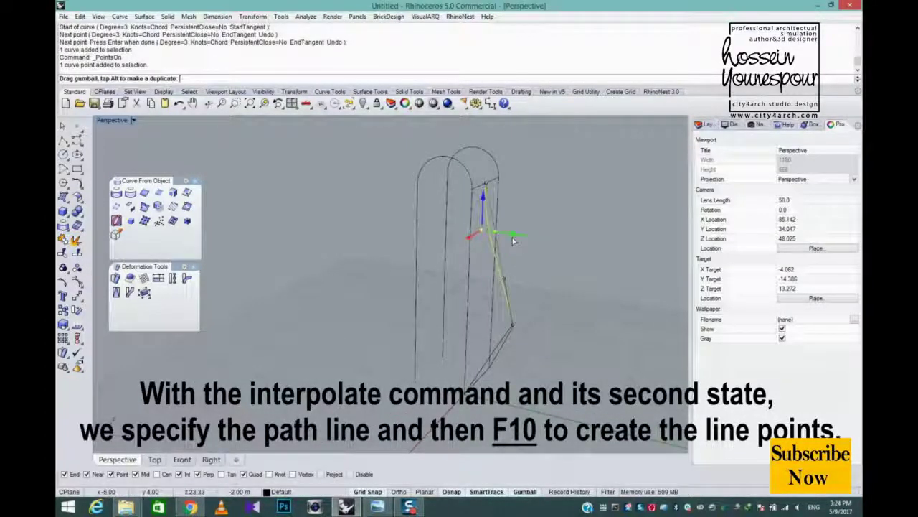
left_click_drag(512, 240, 513, 241)
key("ctrl+z")
Move the curve's lower interior control point about 3 m inward along Y and delete the upper interior control point.
left_click(505, 280)
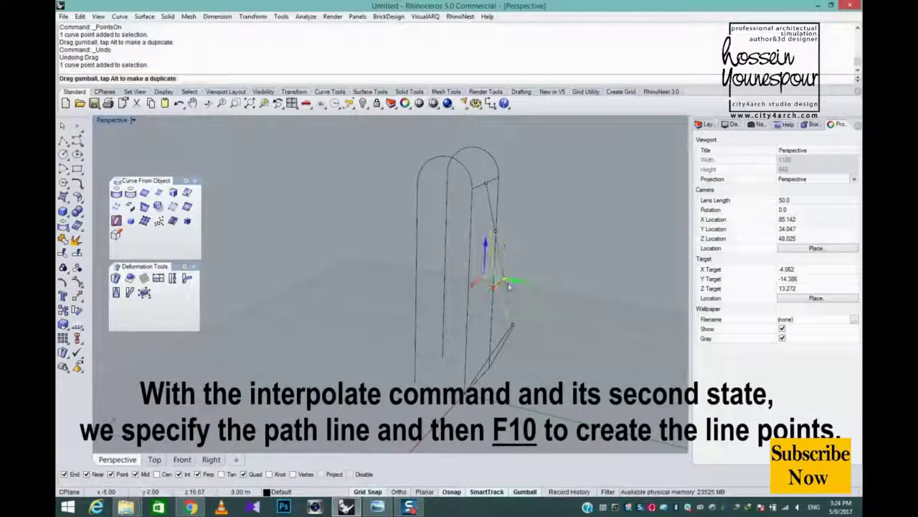
left_click_drag(506, 287, 506, 286)
left_click(496, 231)
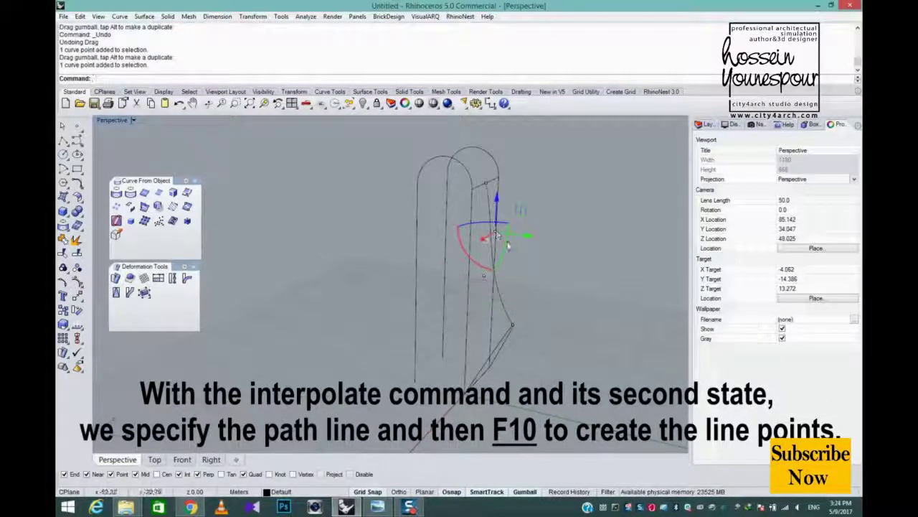
key("Delete")
Refine the curve's bend by lowering its remaining interior control point and adjusting it along Y.
left_click(491, 274)
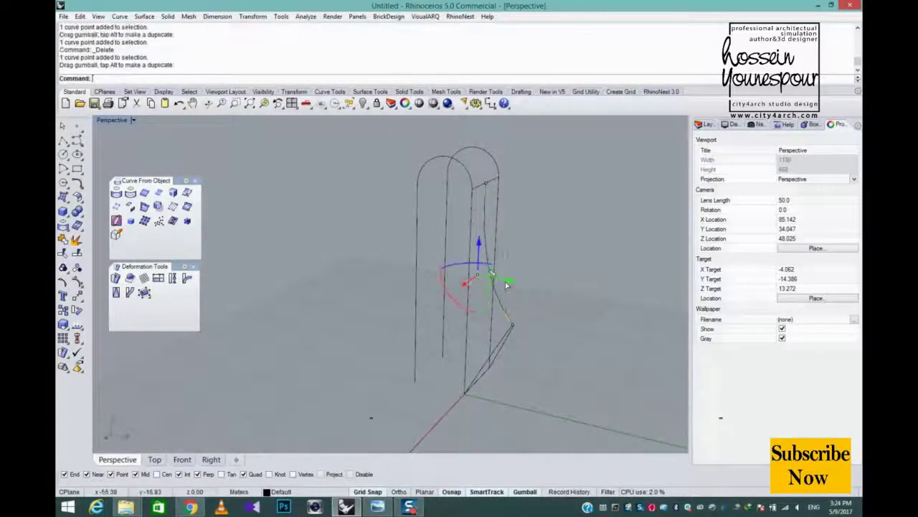
left_click_drag(479, 255, 479, 277)
right_click_drag(506, 303, 574, 278)
scroll(509, 279, "up", 2)
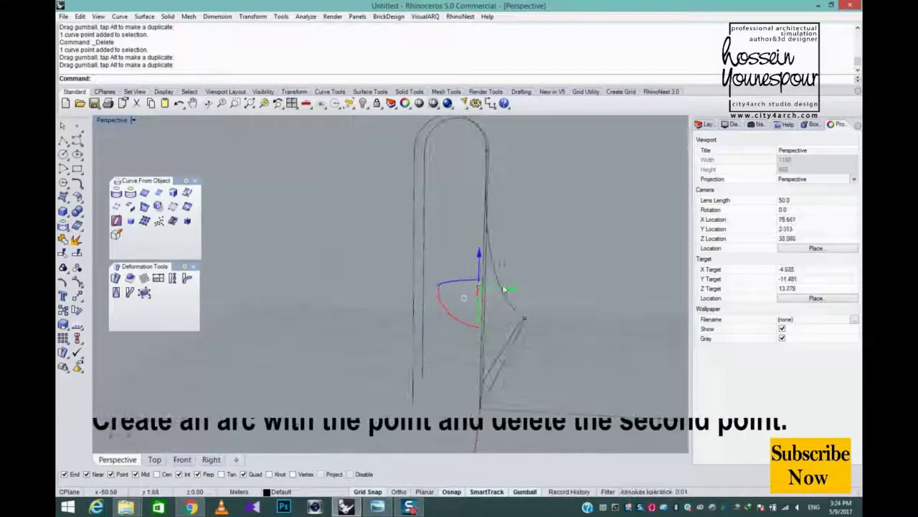
mouse_move(513, 289)
left_mouse_down()
mouse_move(521, 290)
mouse_move(488, 280)
mouse_move(515, 307)
left_mouse_up()
key("Escape")
scroll(518, 311, "down", 2)
right_click_drag(518, 312, 488, 280)
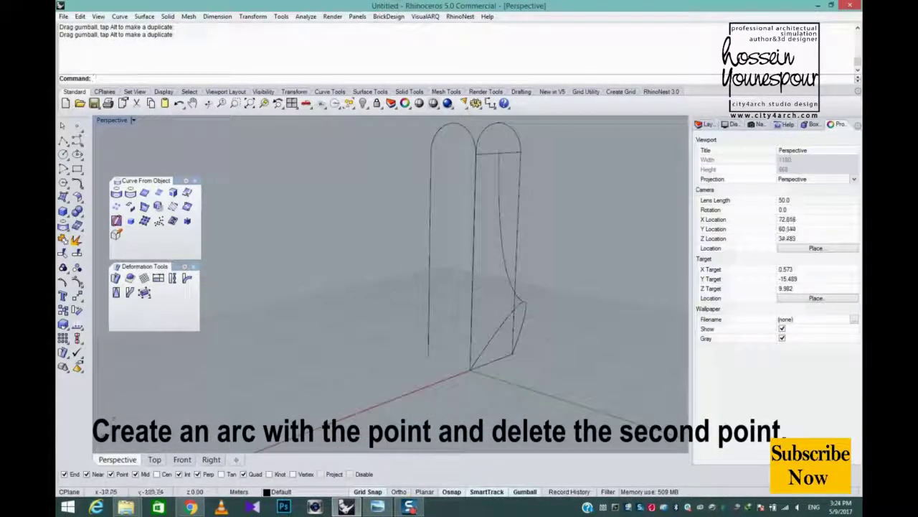
Create a Patch surface through the two facing arch legs, the upper connecting line, the curved middle line and the base arc.
left_click(65, 196)
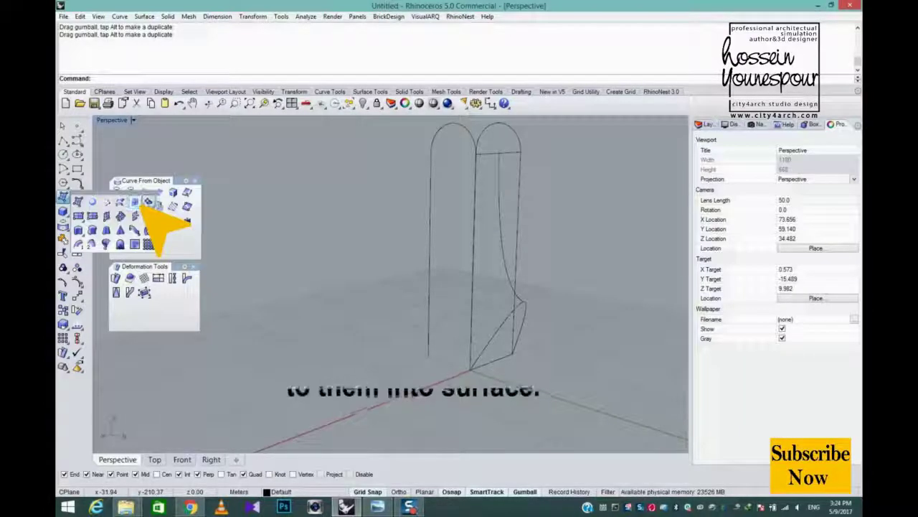
left_click(136, 202)
right_click_drag(459, 213, 492, 231)
left_click(481, 216)
left_click(496, 169)
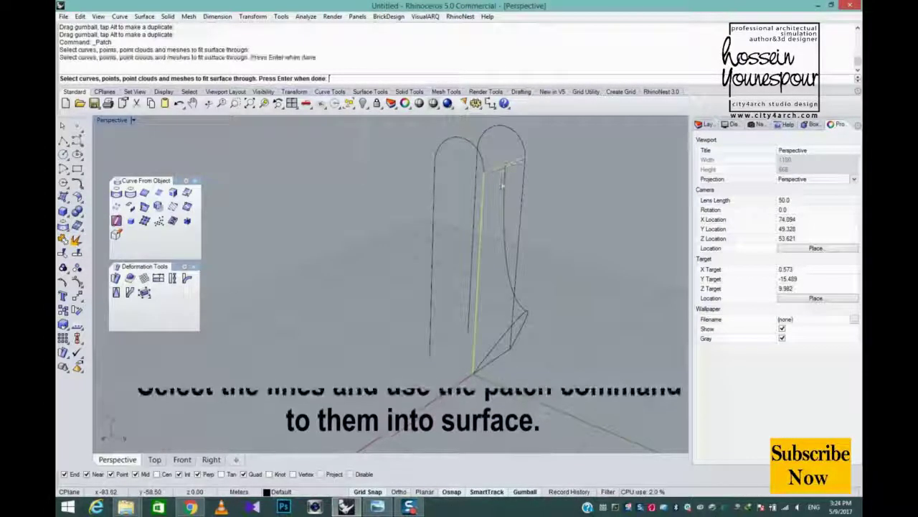
left_click(506, 166)
left_click(522, 185)
left_click(511, 330)
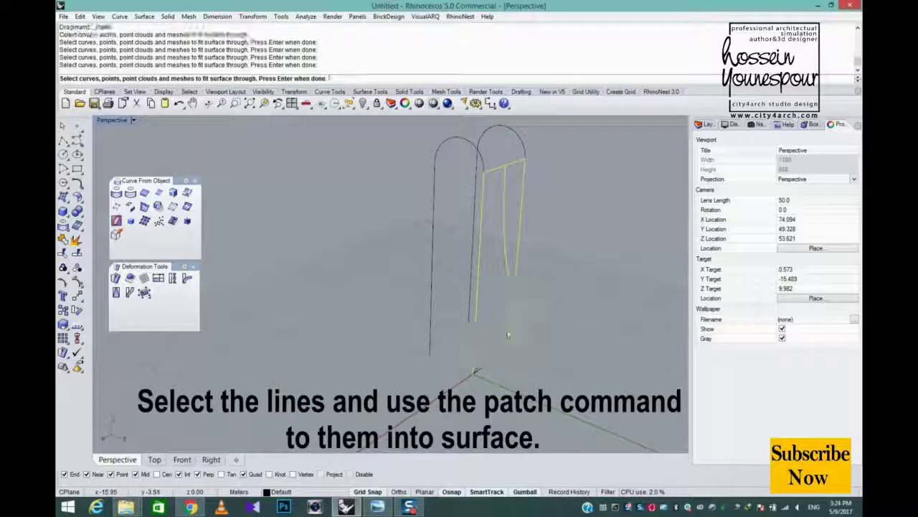
left_click(516, 339)
right_click(511, 342)
left_click(541, 345)
right_click_drag(531, 316, 518, 350)
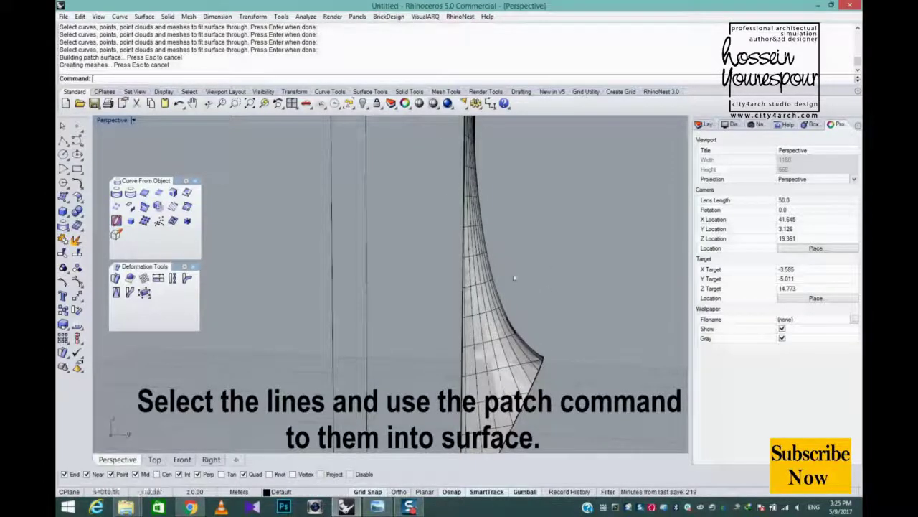
Draw a straight line connecting the two arches where their curved tops meet the legs on the open side.
scroll(514, 277, "down", 4)
right_click_drag(519, 221, 514, 274)
scroll(502, 233, "down", 3)
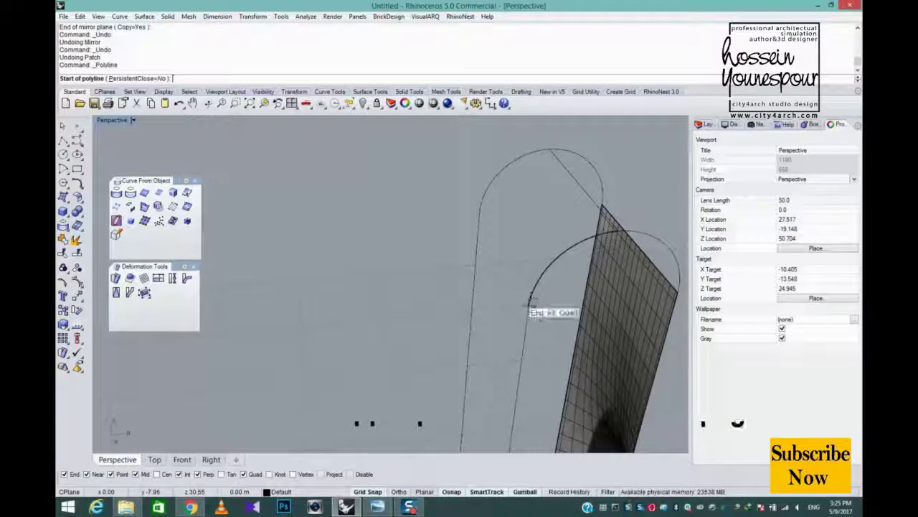
left_click(531, 301)
left_click(479, 213)
key("Return")
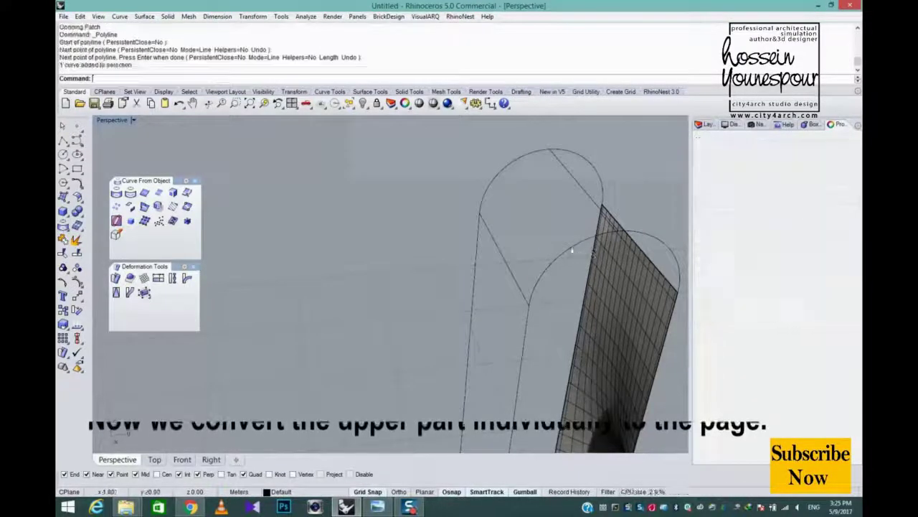
Join the arc segments of each arch top into one curve and delete the line connecting the two crowns.
left_click(572, 250)
right_click_drag(572, 252, 538, 266)
left_click(591, 278, "shift")
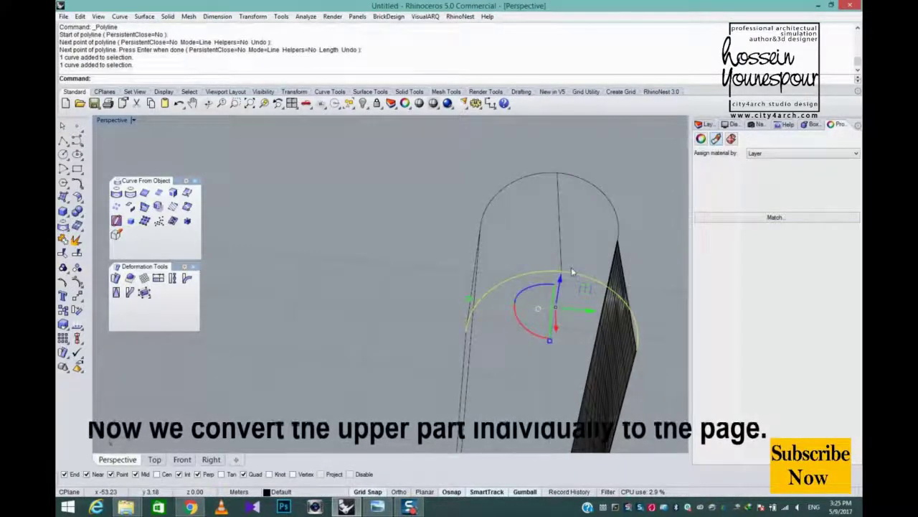
key("ctrl+j")
left_click(540, 178)
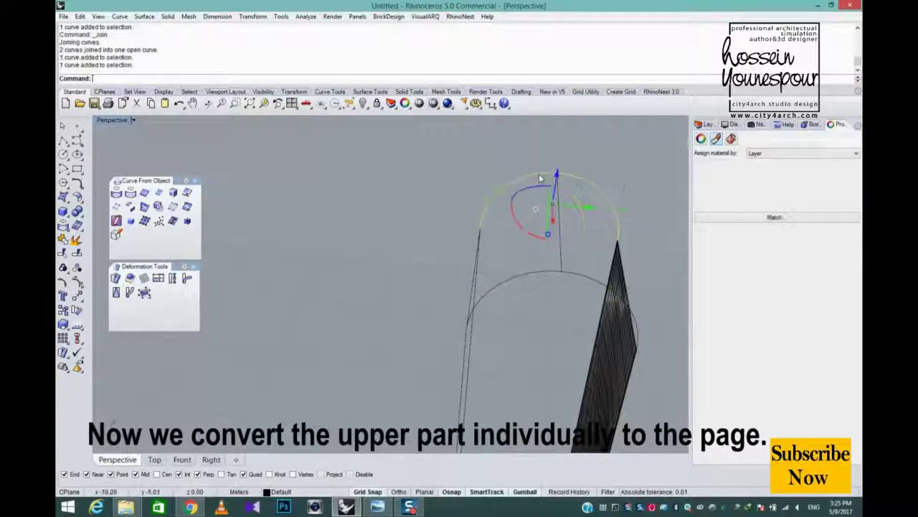
key("Delete")
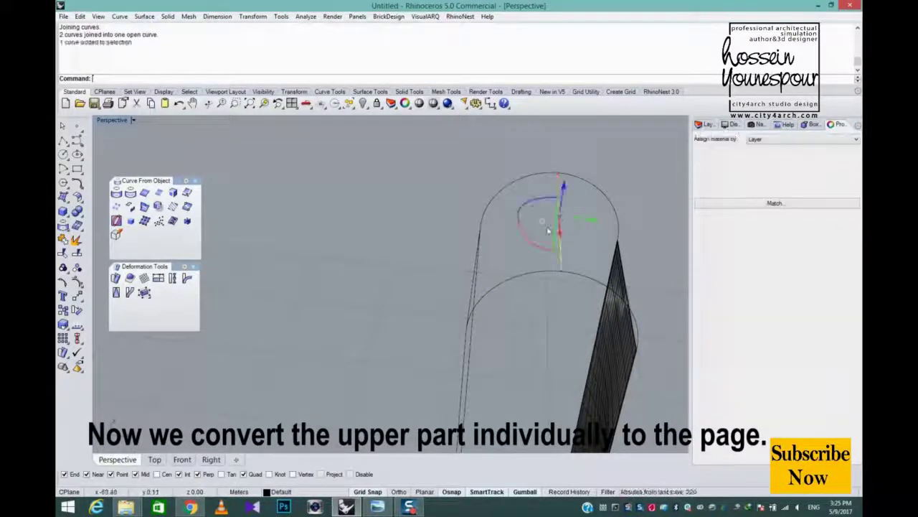
Create a Patch surface for the tower's roof through the two arch tops and the straight lines connecting them.
left_click(65, 199)
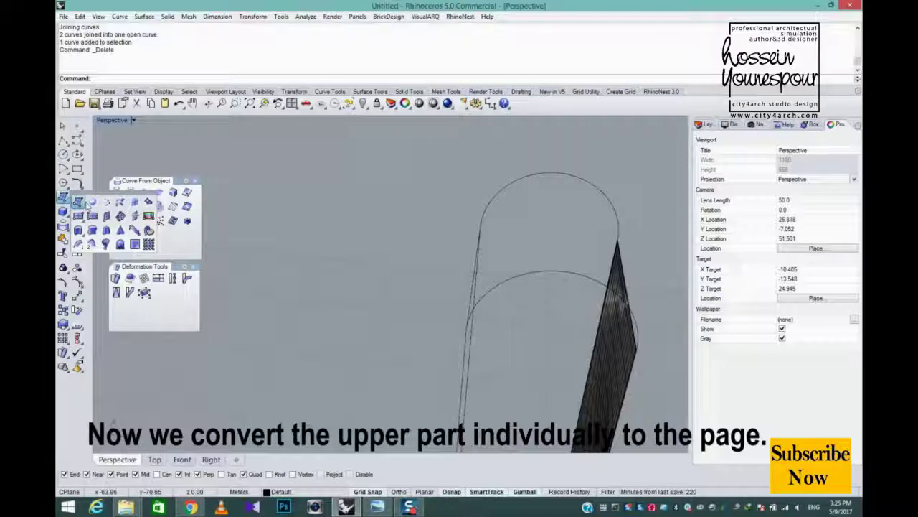
left_click(147, 201)
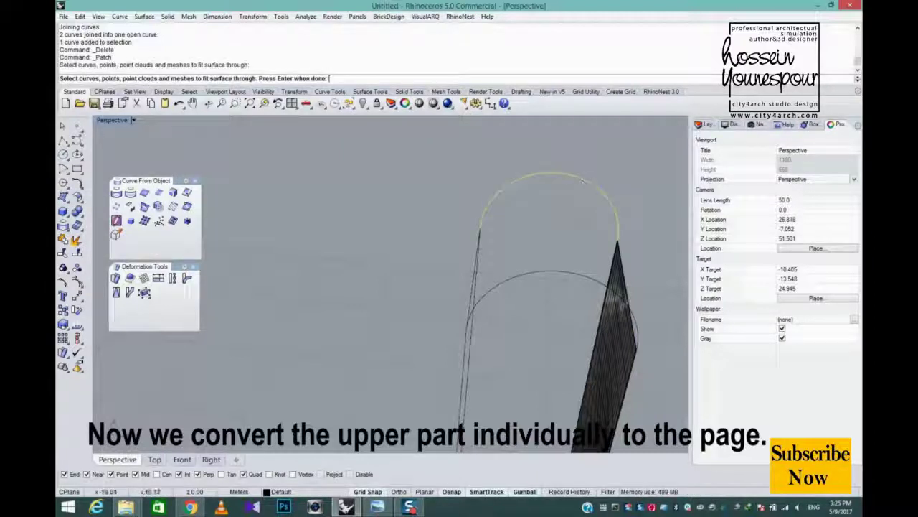
left_click(626, 278)
left_click(657, 294)
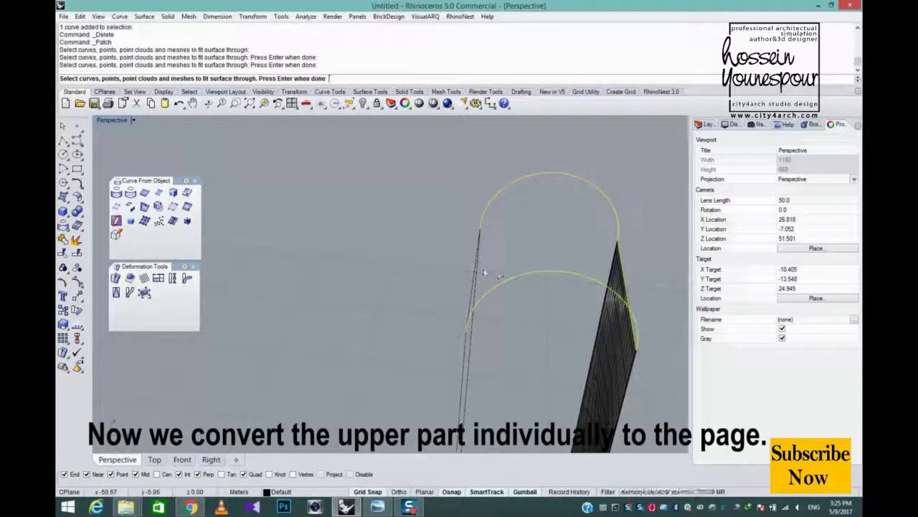
key("Return")
key("Return")
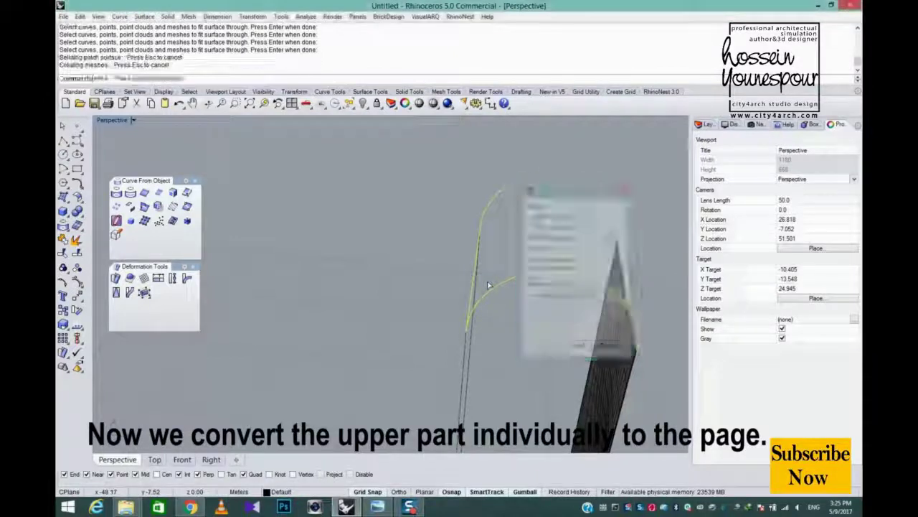
right_click_drag(488, 282, 483, 192)
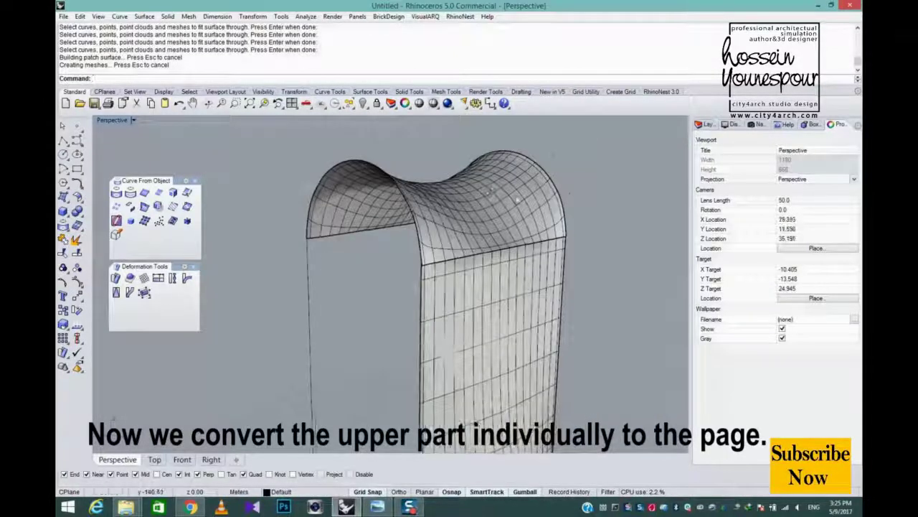
left_click(482, 193)
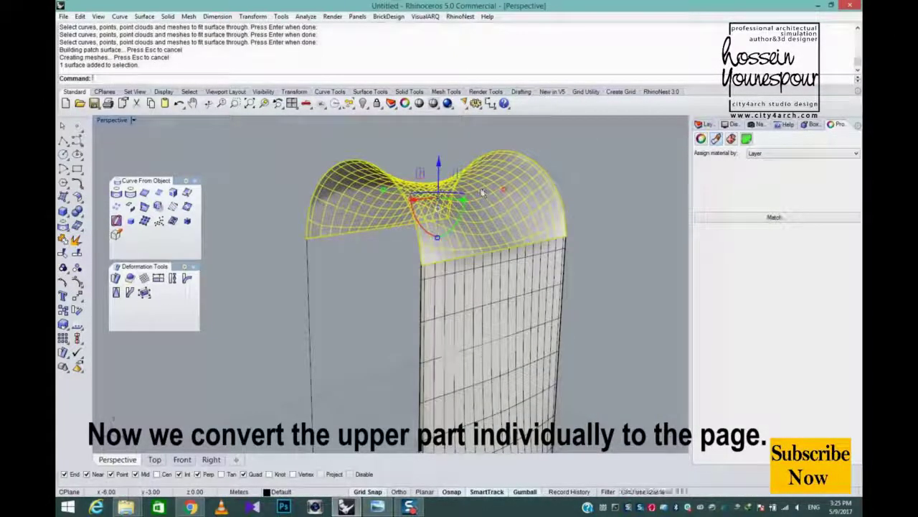
key("Escape")
Draw a straight base line from the foot of the flared leg at the origin to the foot of the opposite leg.
right_click_drag(482, 193, 583, 370)
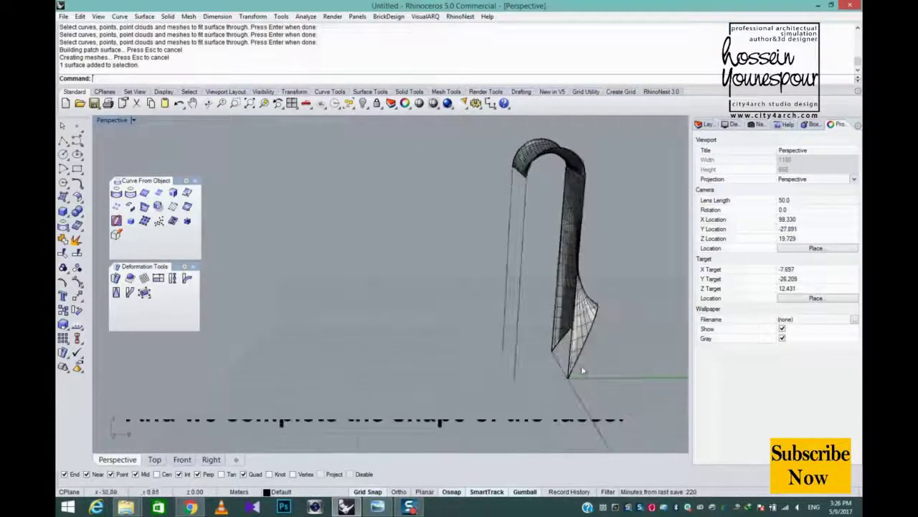
left_click(63, 141)
left_click(568, 377)
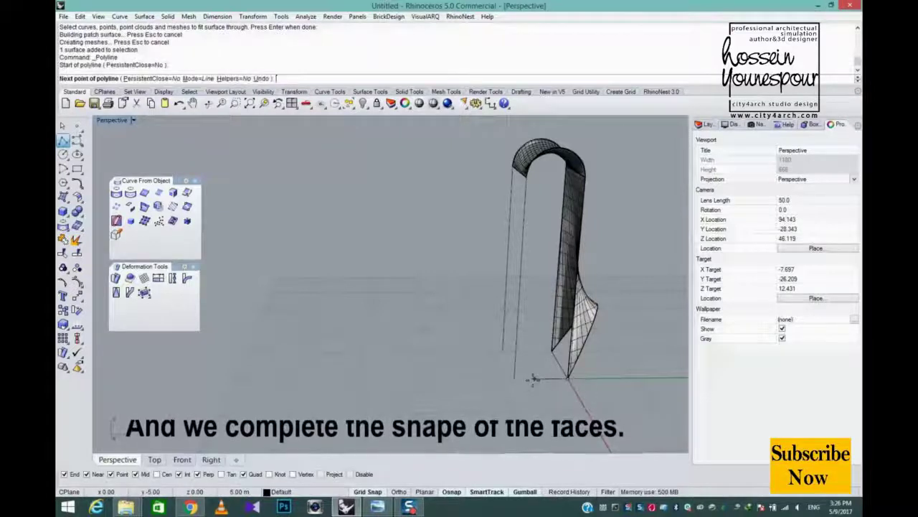
left_click(514, 377)
key("Return")
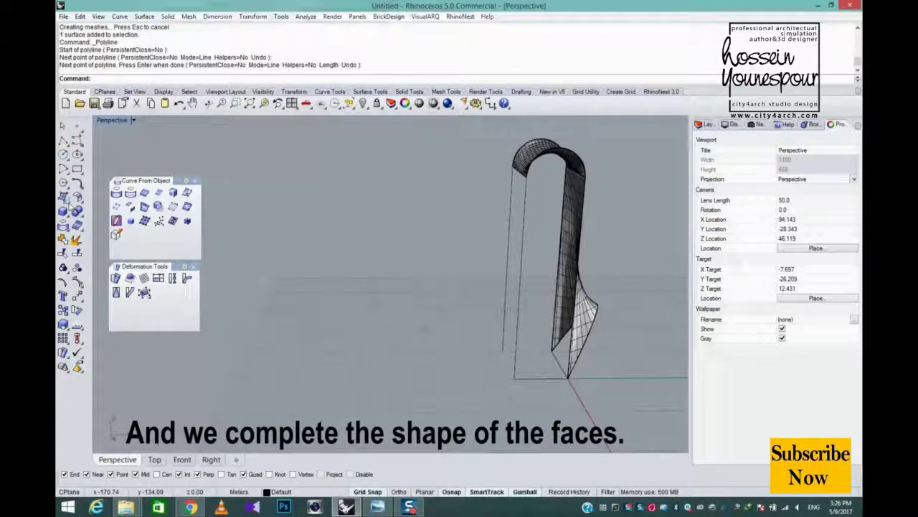
Create a Patch surface with 20 U and V spans for the tower's end face through the base line, both legs and the arch top.
left_click(69, 200)
left_click(150, 203)
left_click(554, 378)
left_click(572, 345)
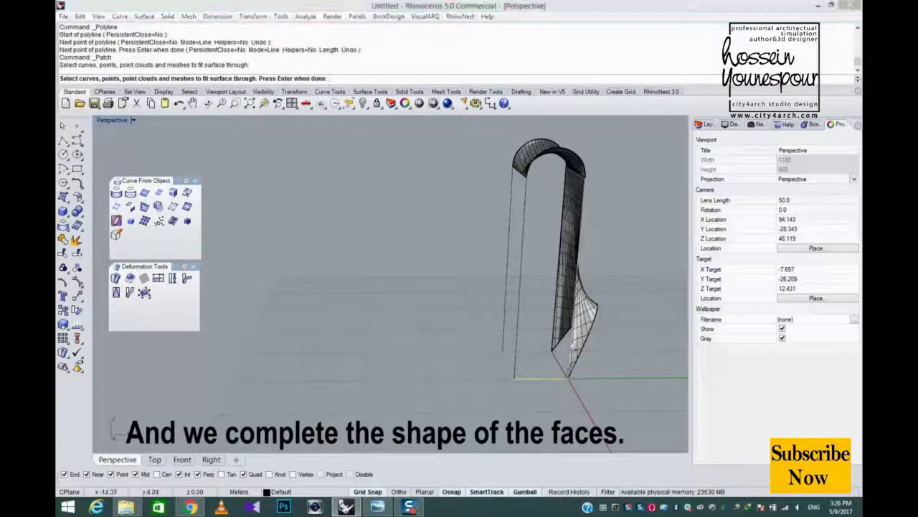
left_click(601, 367)
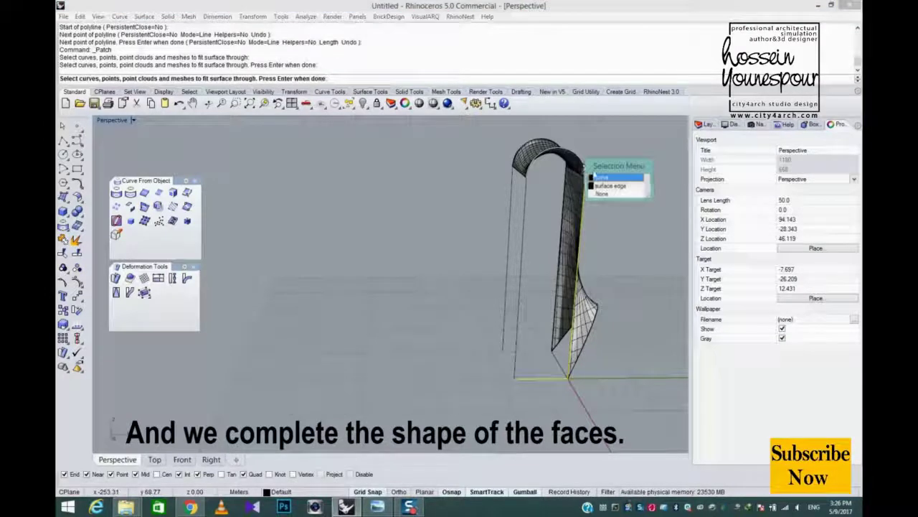
left_click(525, 218)
right_click(543, 351)
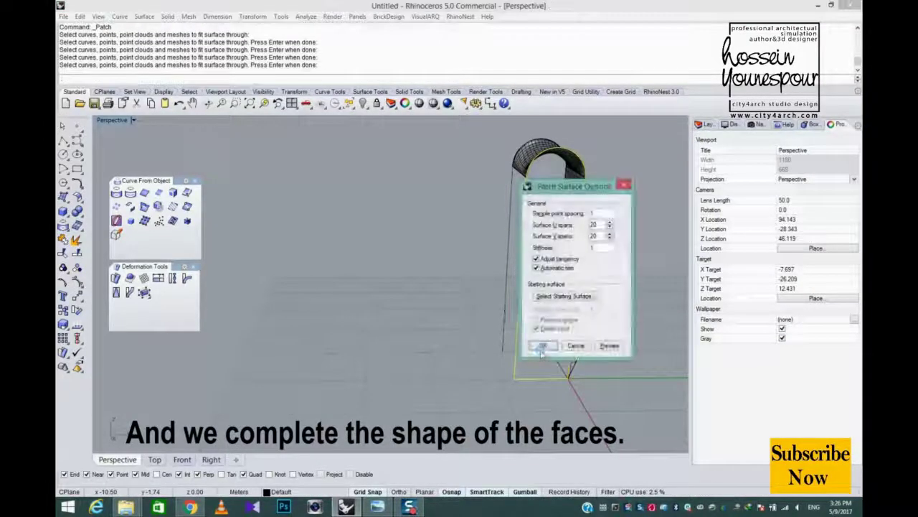
left_click(544, 346)
Switch to the reference photo and compare the tower's flared corner with the base of the patched model.
right_click_drag(584, 267, 458, 253)
scroll(460, 285, "up", 3)
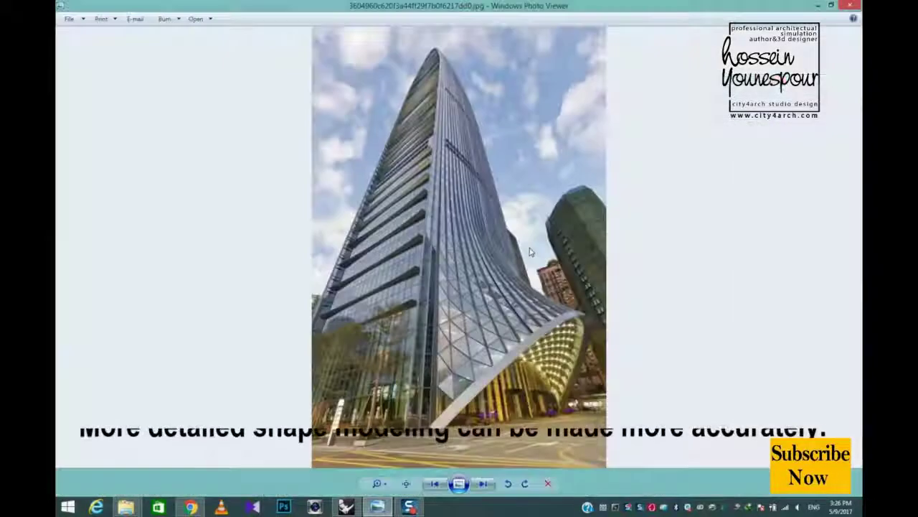
right_click(532, 246)
key("Escape")
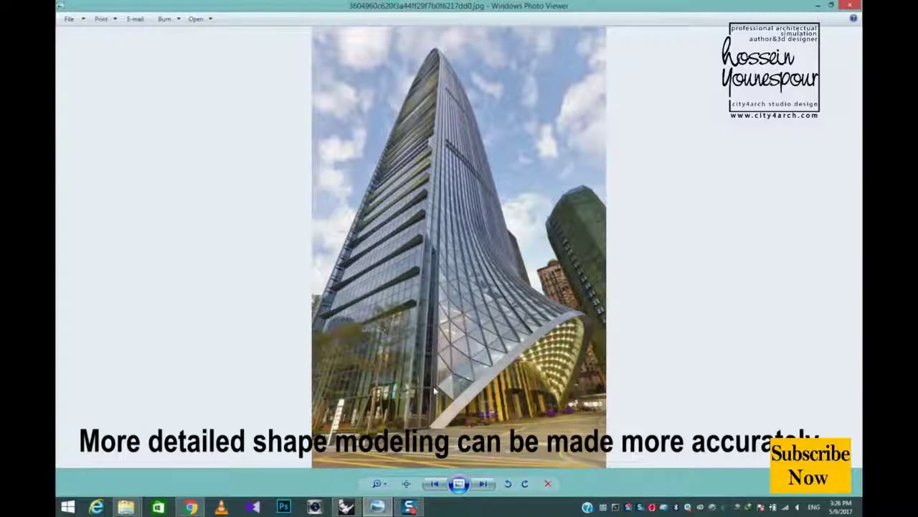
left_click(818, 6)
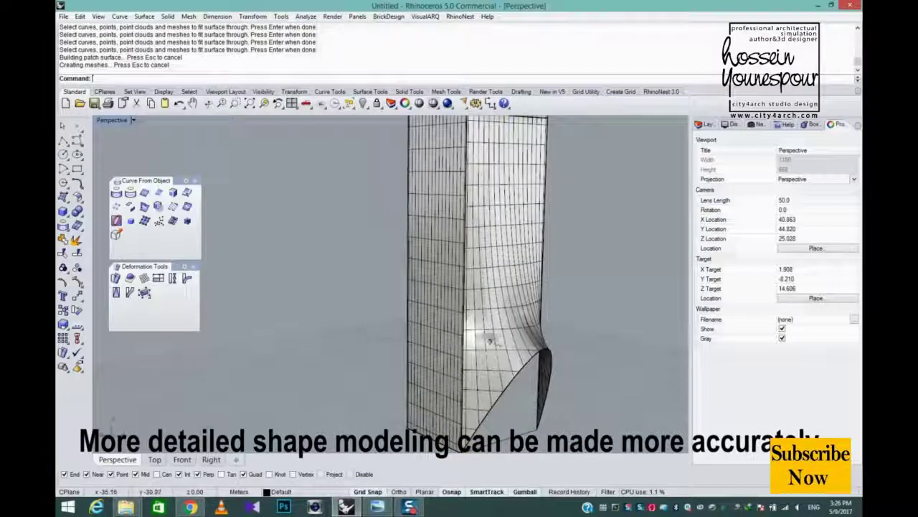
scroll(467, 349, "up", 5)
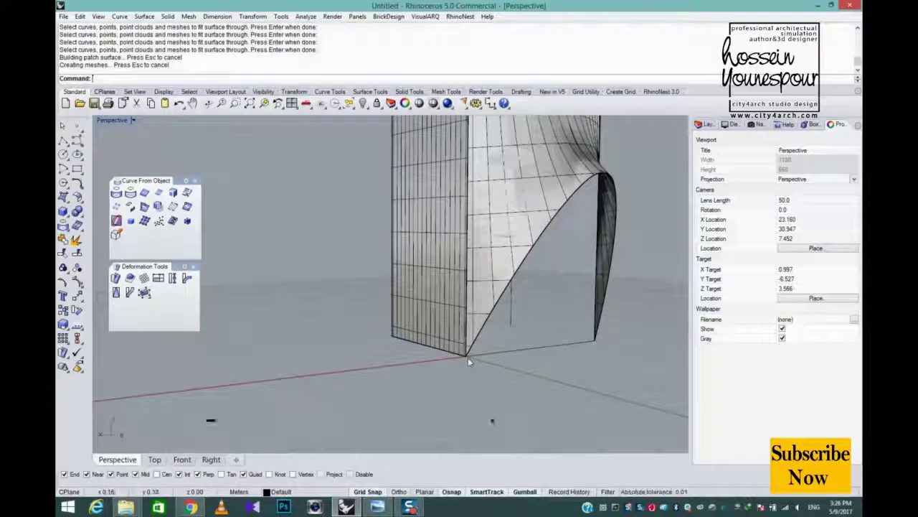
right_click_drag(519, 209, 481, 188)
Flatten the flared facade surface into UV curves on the ground plane with CreateUVCrv, checking the reference photo for the facade pattern.
left_click(509, 231)
scroll(515, 237, "down", 3)
left_click(378, 507)
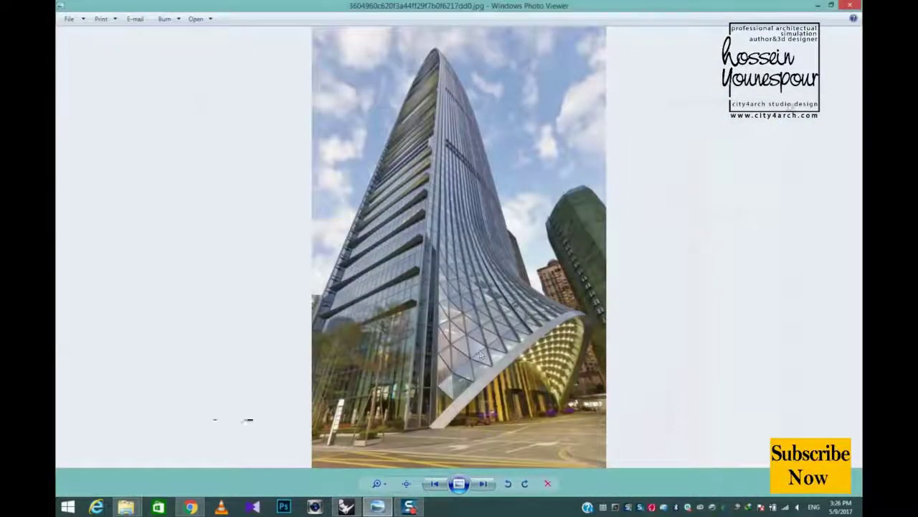
left_click(817, 6)
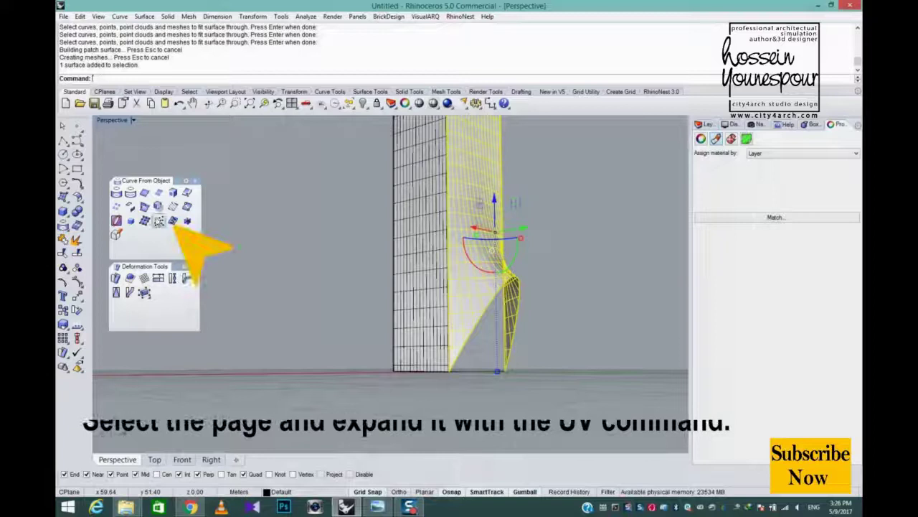
left_click(173, 221)
right_click_drag(603, 308, 524, 351)
right_click(595, 322)
scroll(594, 322, "down", 9)
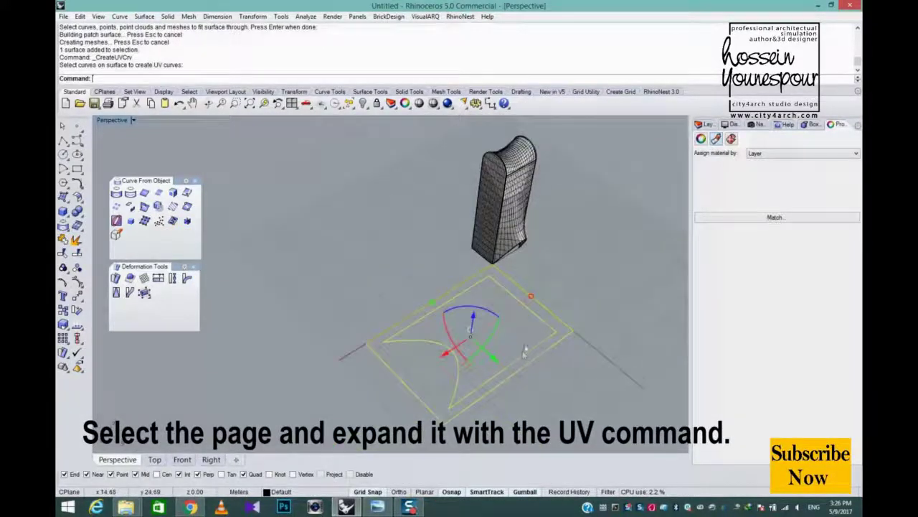
scroll(525, 350, "up", 4)
right_click_drag(419, 324, 523, 327)
right_click_drag(504, 284, 543, 270)
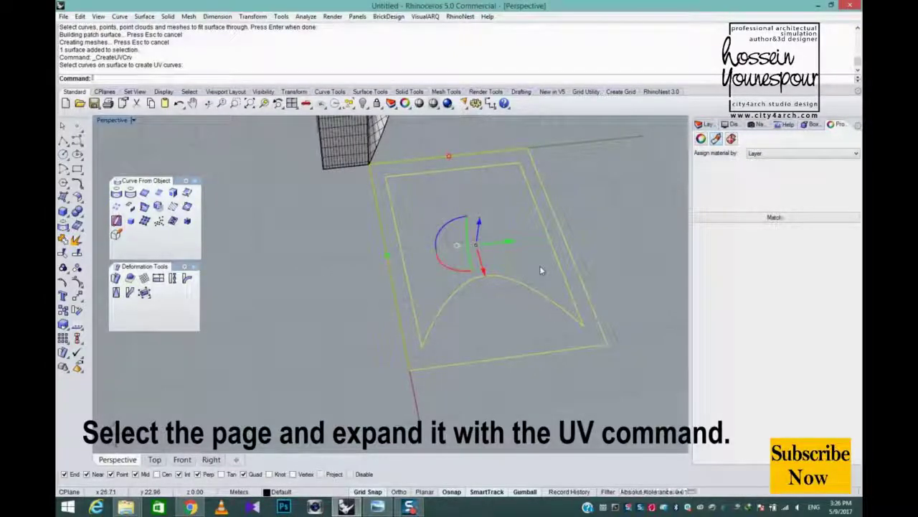
right_click_drag(432, 121, 440, 220, "shift")
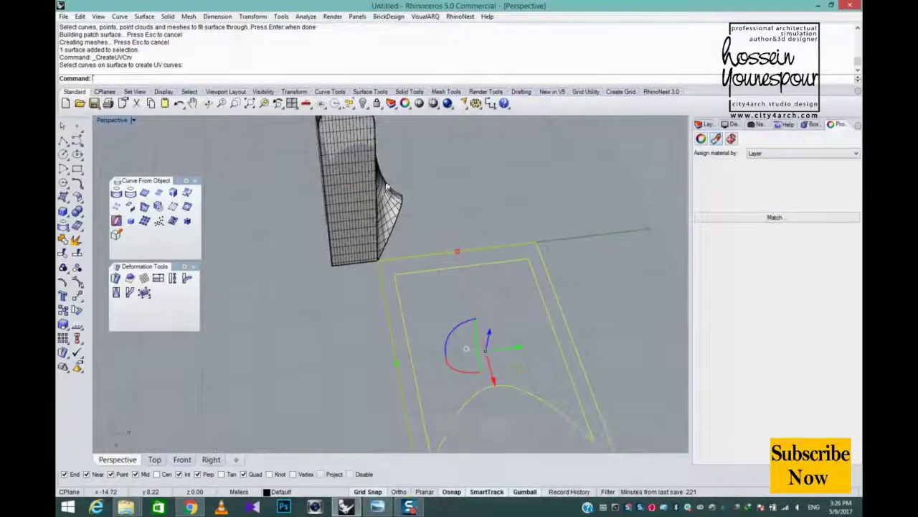
right_click_drag(536, 353, 527, 326)
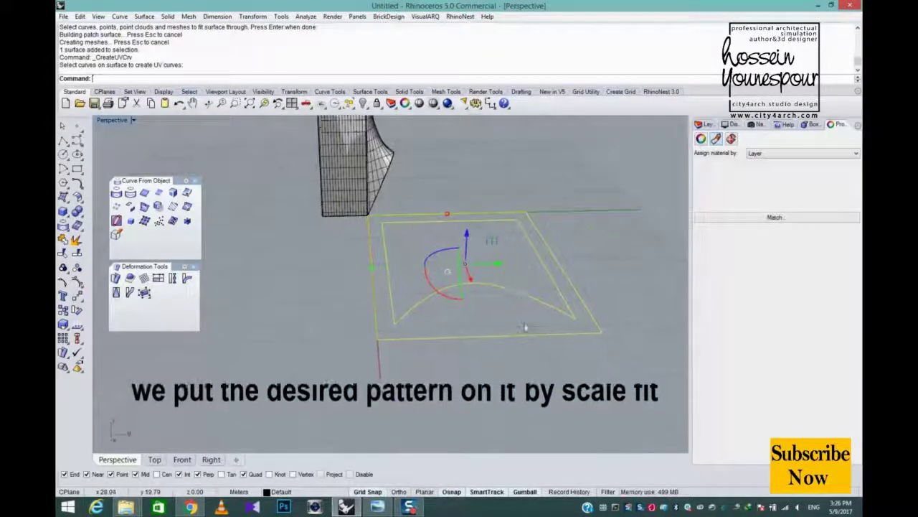
Start a hatch inside the inner arched outline of the flattened UV curves and choose the Grid60 pattern.
left_click(497, 300)
left_click(462, 221)
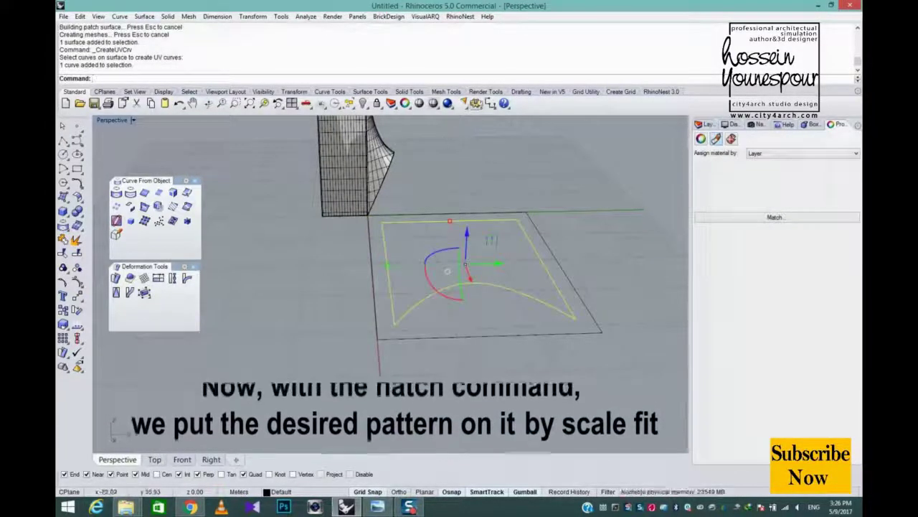
left_click(521, 92)
left_click(316, 104)
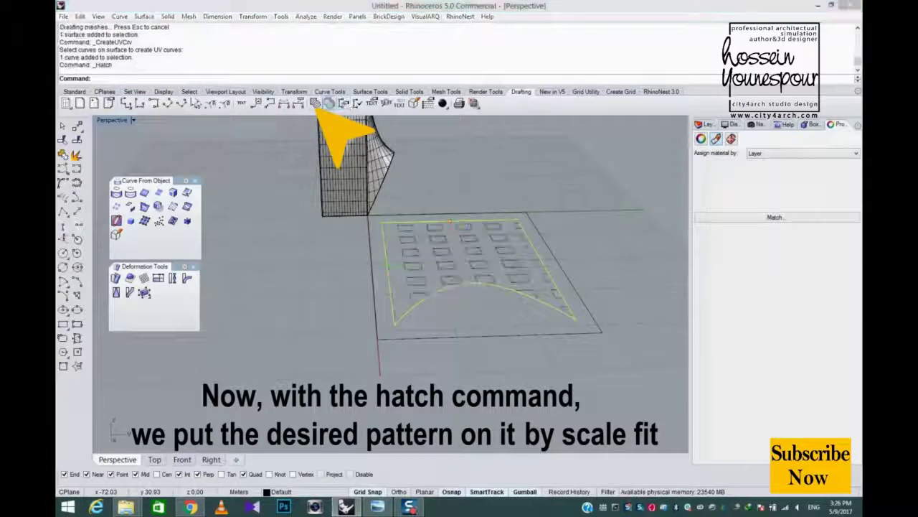
left_click_drag(326, 228, 324, 221)
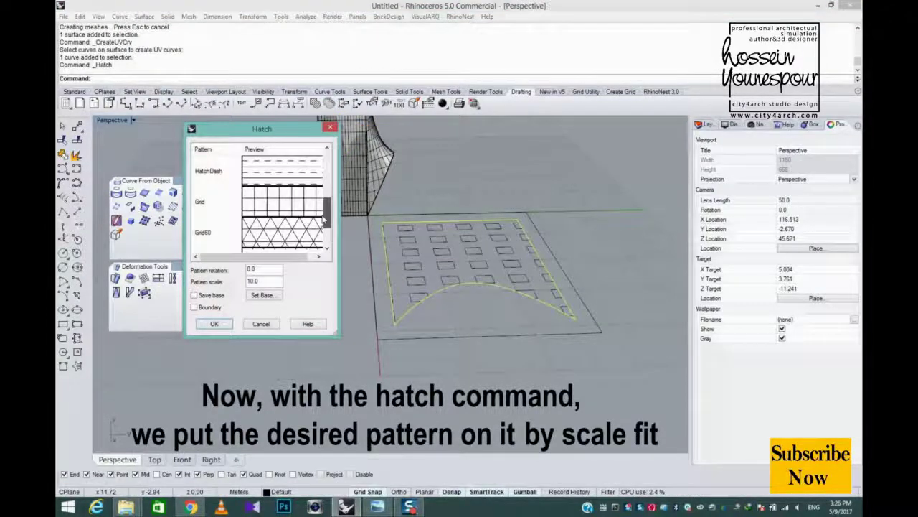
left_click(301, 207)
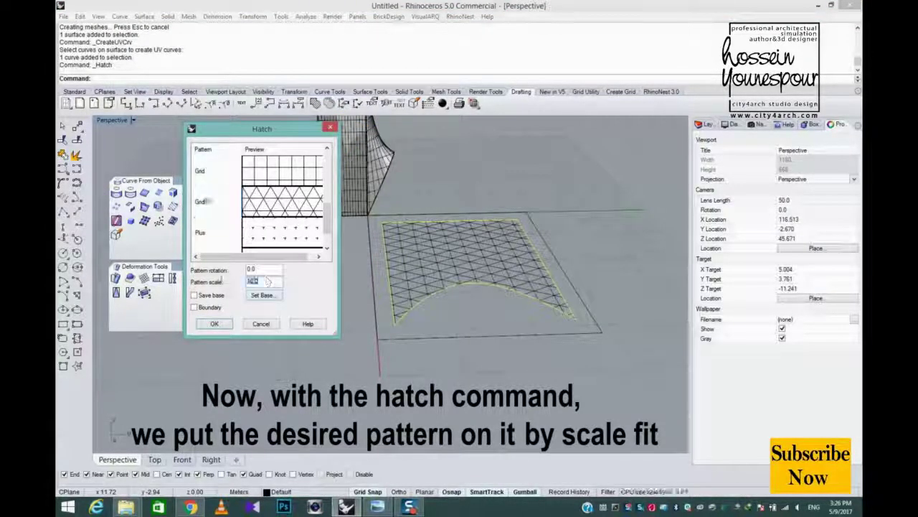
Try a hatch pattern scale of 2, set it to 3 instead and apply the hatch.
type("2")
right_click_drag(441, 294, 447, 347)
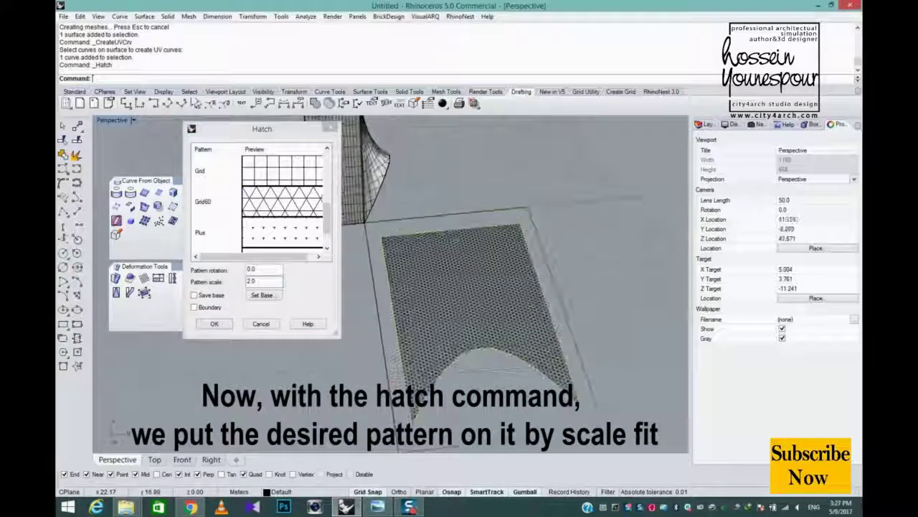
left_click_drag(262, 280, 214, 288)
type("3")
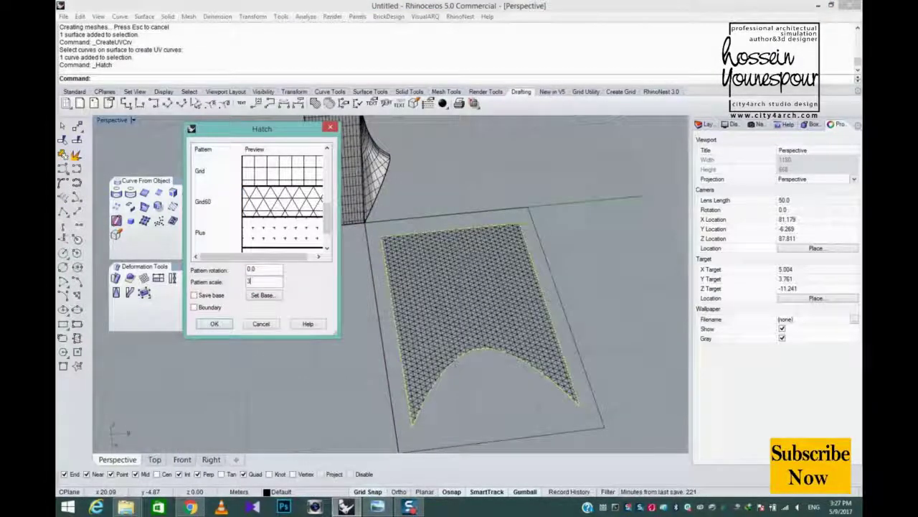
left_click(215, 324)
Explode the triangular grid hatch into separate curves.
left_click(450, 266)
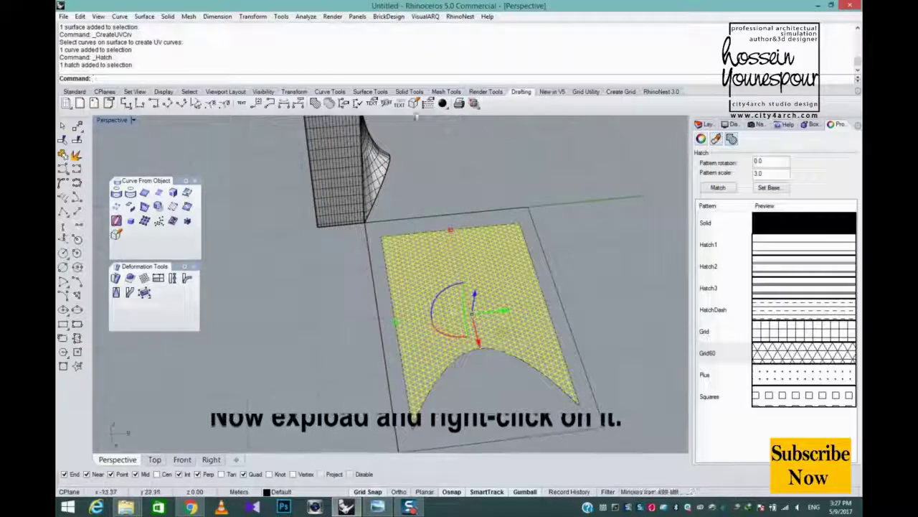
left_click(77, 154)
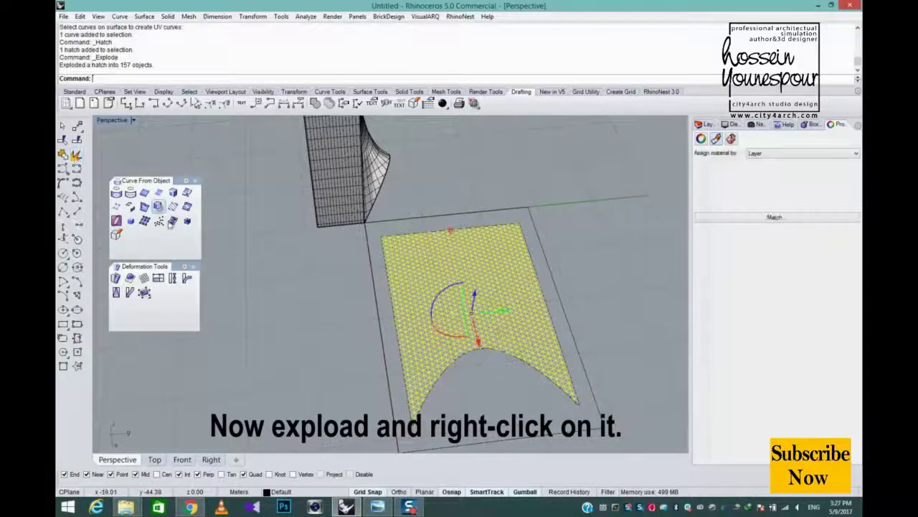
Apply the exploded triangular grid and the flattened UV outline curves onto the tower's flared facade surface with ApplyCrv.
right_click(173, 222)
right_click_drag(344, 236, 383, 233)
left_click_drag(571, 388, 580, 413)
scroll(581, 414, "down", 4)
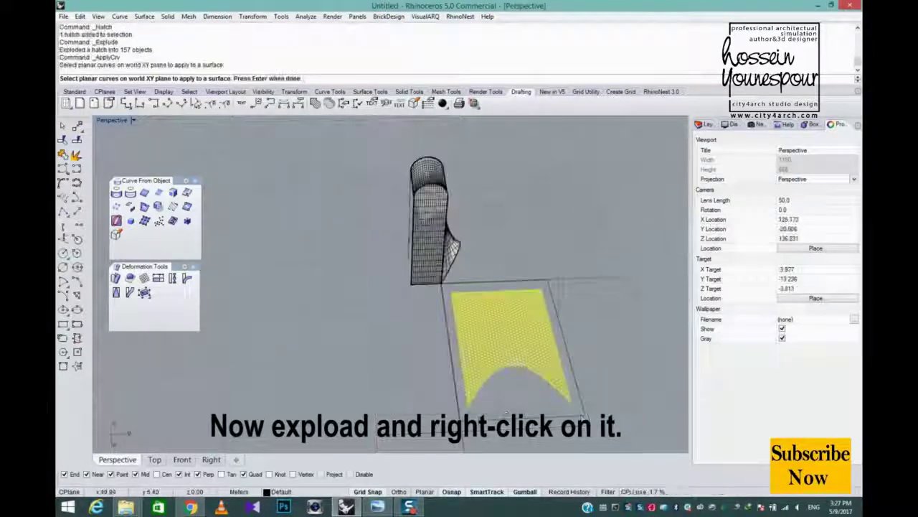
left_click(522, 281)
scroll(522, 281, "up", 2)
right_click_drag(527, 262, 431, 258)
right_click(430, 255)
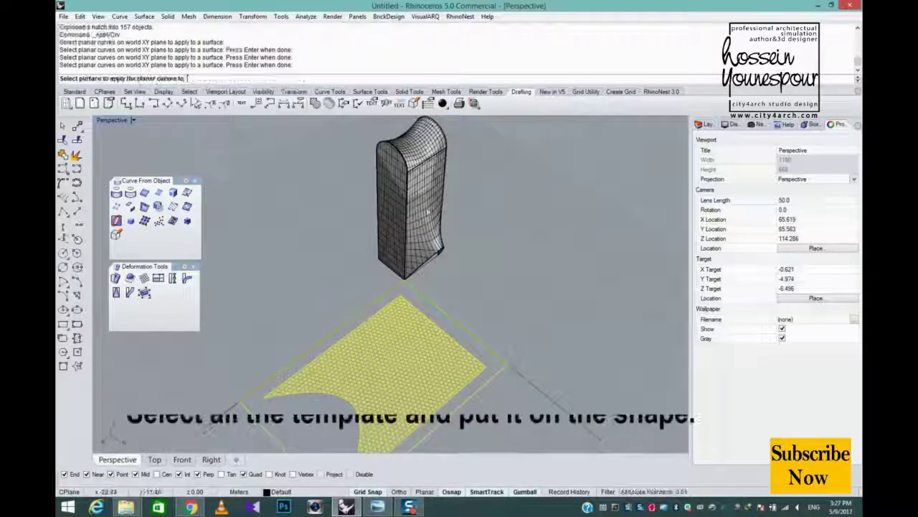
left_click(426, 211)
right_click_drag(531, 243, 432, 215)
scroll(423, 211, "up", 6)
Delete the surplus outer boundary curve that was mapped around the facade.
left_click(513, 369)
left_click(364, 381)
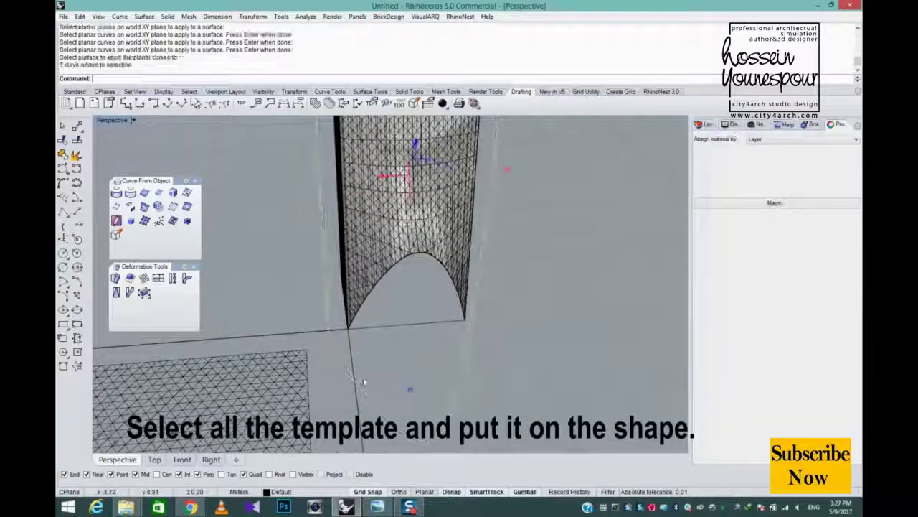
key("Delete")
Turn off the visible surface isocurves of the facade surface beneath the mapped grid.
right_click_drag(435, 328, 484, 329)
scroll(484, 329, "up", 8)
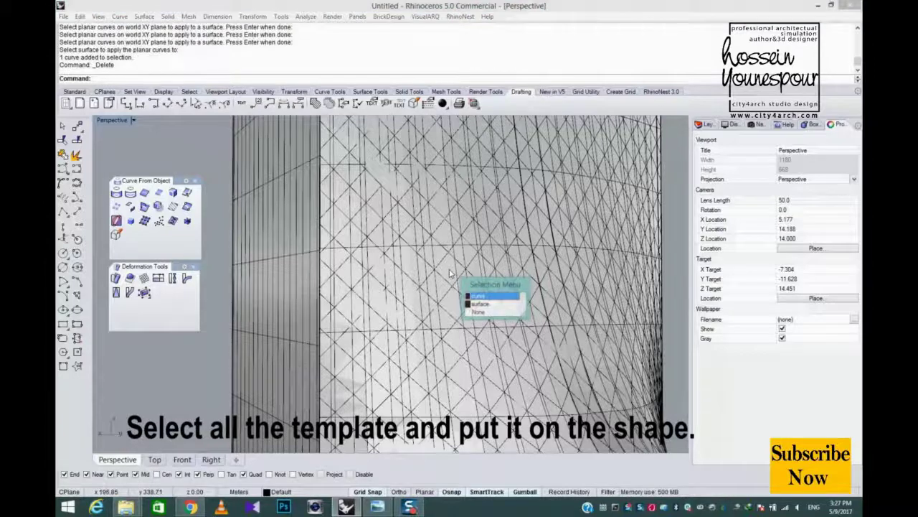
left_click(447, 277)
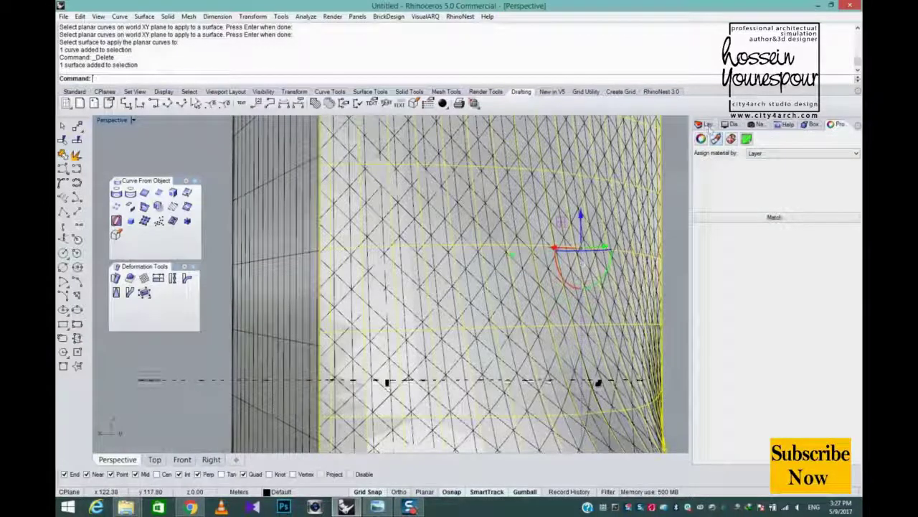
left_click(700, 139)
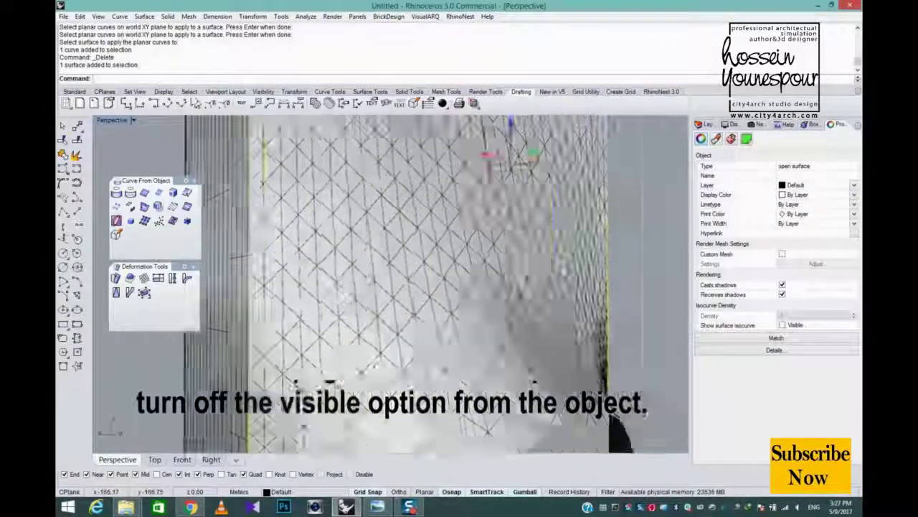
scroll(542, 229, "down", 5)
left_click(610, 259)
Compare the triangular grid on the flared facade with the facade pattern in the reference photo, examining the arched base closely.
right_click_drag(574, 273, 610, 280)
scroll(502, 316, "up", 3)
right_click_drag(502, 315, 546, 291)
left_click(379, 508)
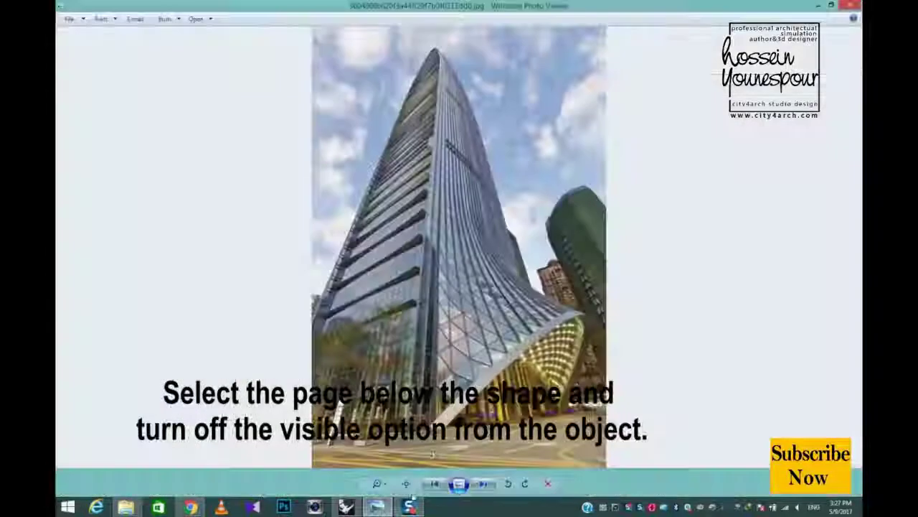
scroll(554, 345, "up", 3)
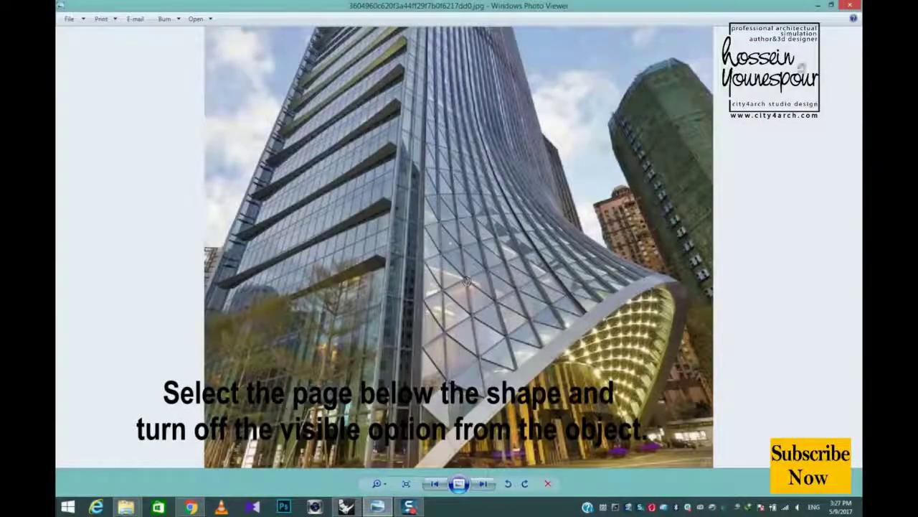
left_click(822, 5)
right_click_drag(543, 287, 531, 307)
scroll(536, 314, "down", 5)
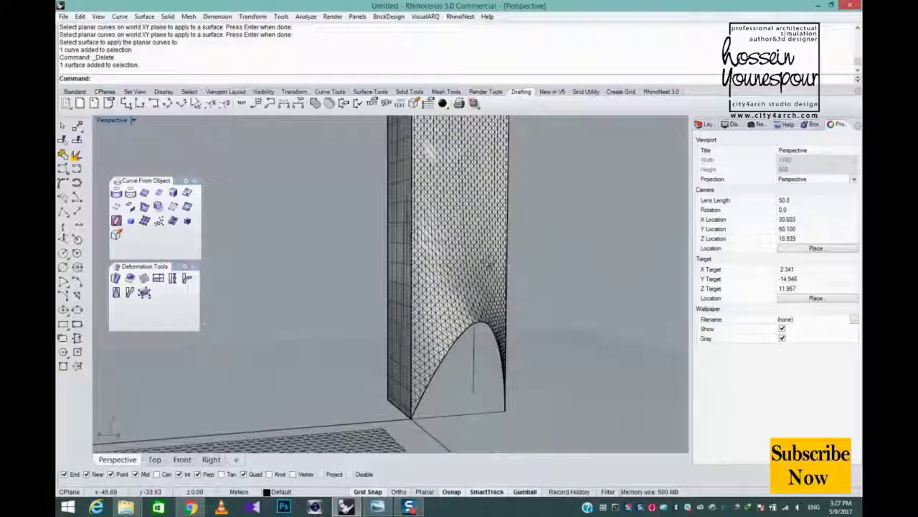
scroll(439, 274, "up", 4)
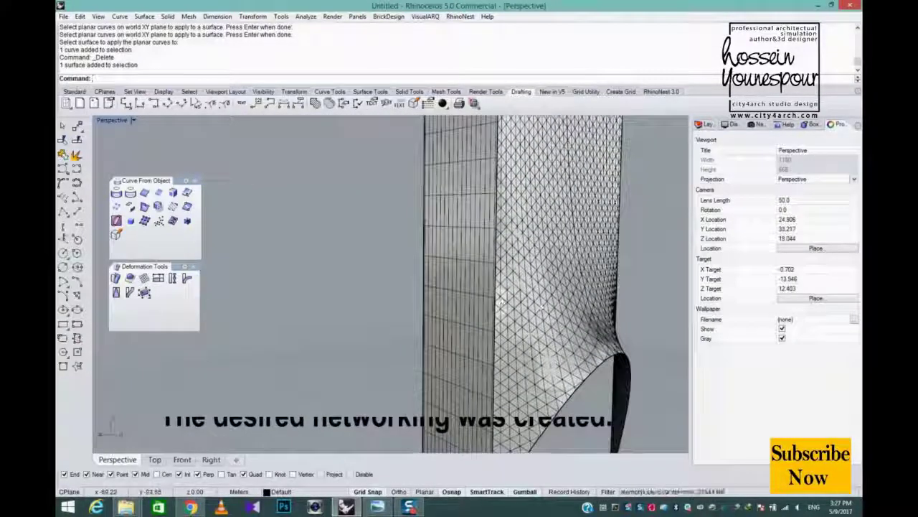
scroll(502, 301, "down", 4)
scroll(522, 289, "up", 5)
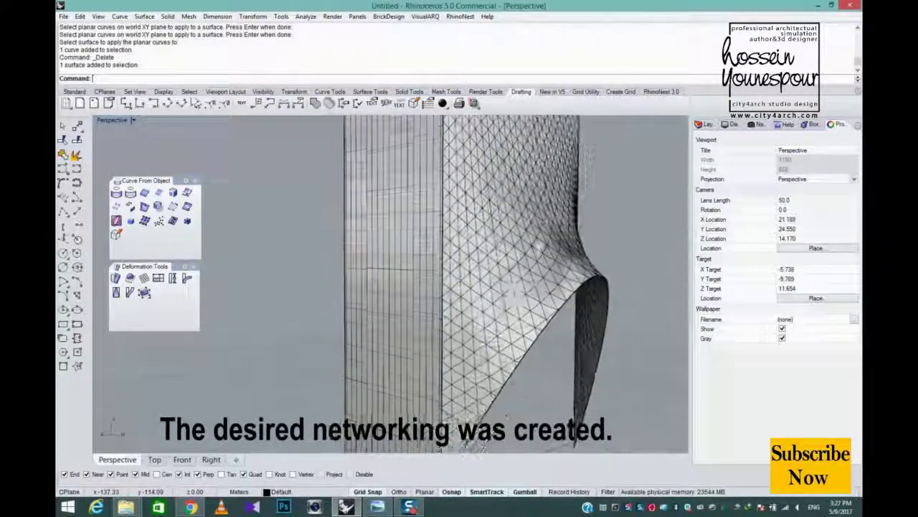